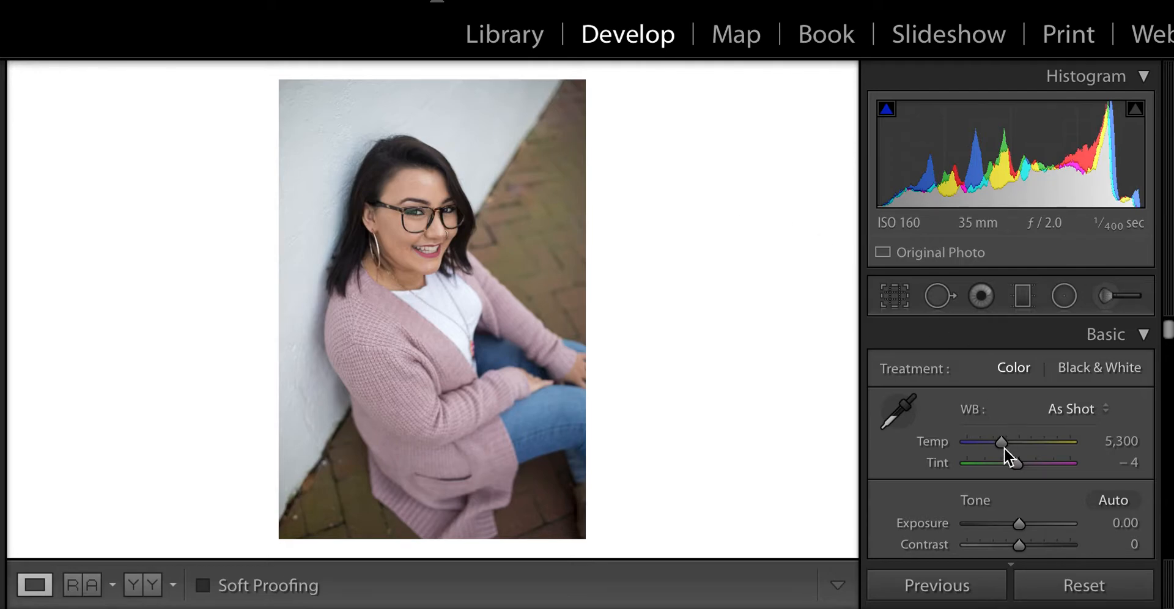
Turn on Remove Chromatic Aberration and Enable Profile Corrections in the photo's profile-based lens corrections
scroll(1009, 473, "down", 3)
scroll(1008, 474, "down", 10)
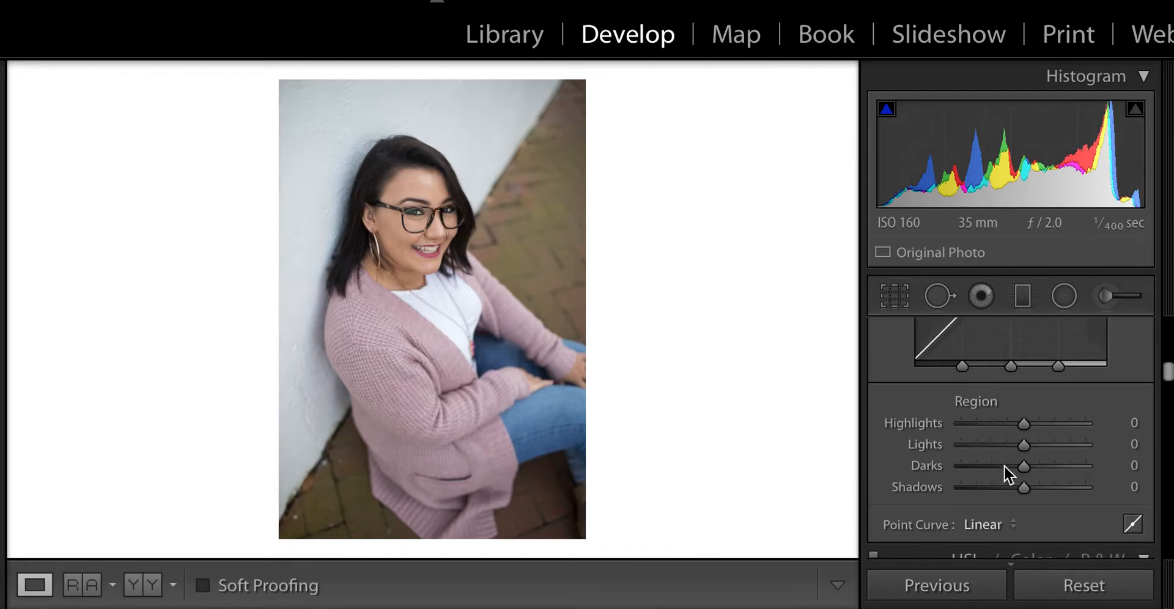
scroll(1005, 467, "down", 10)
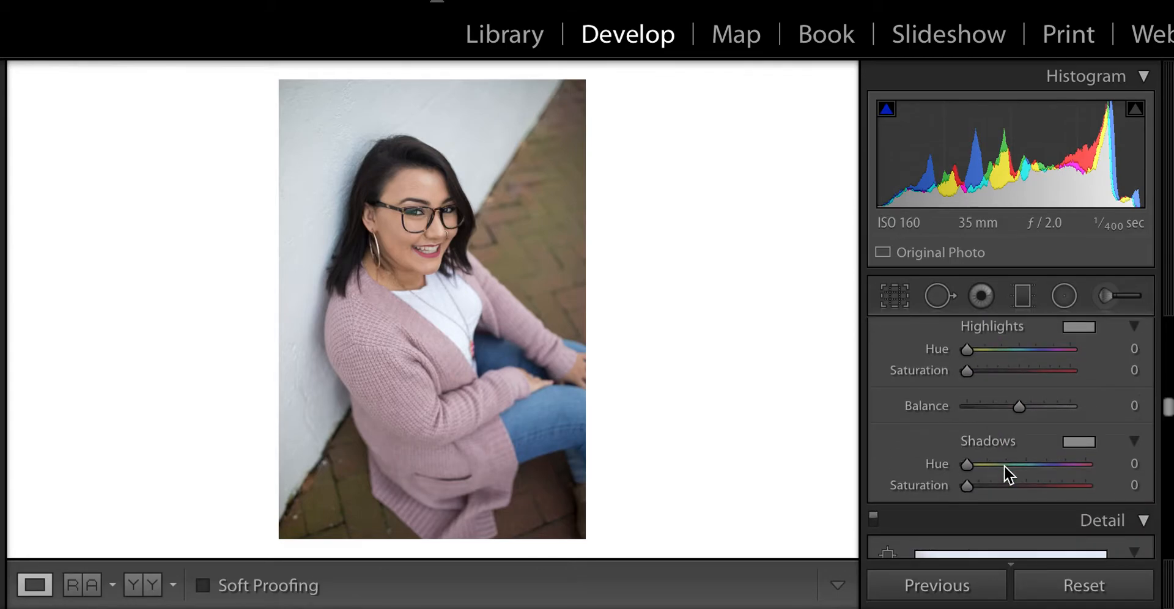
scroll(1005, 474, "down", 8)
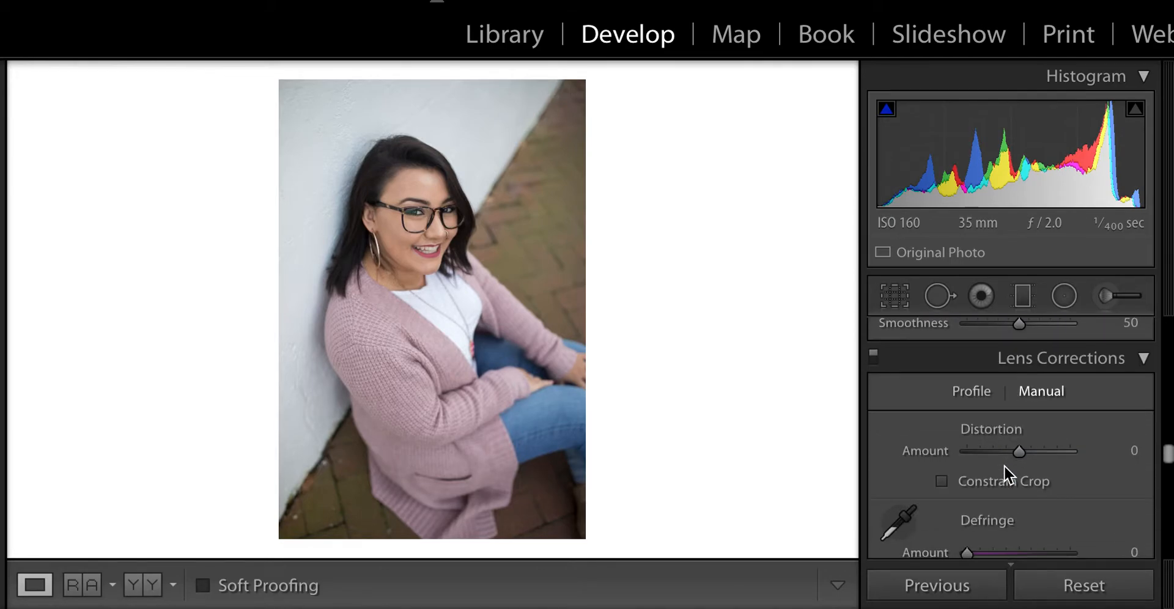
left_click(978, 390)
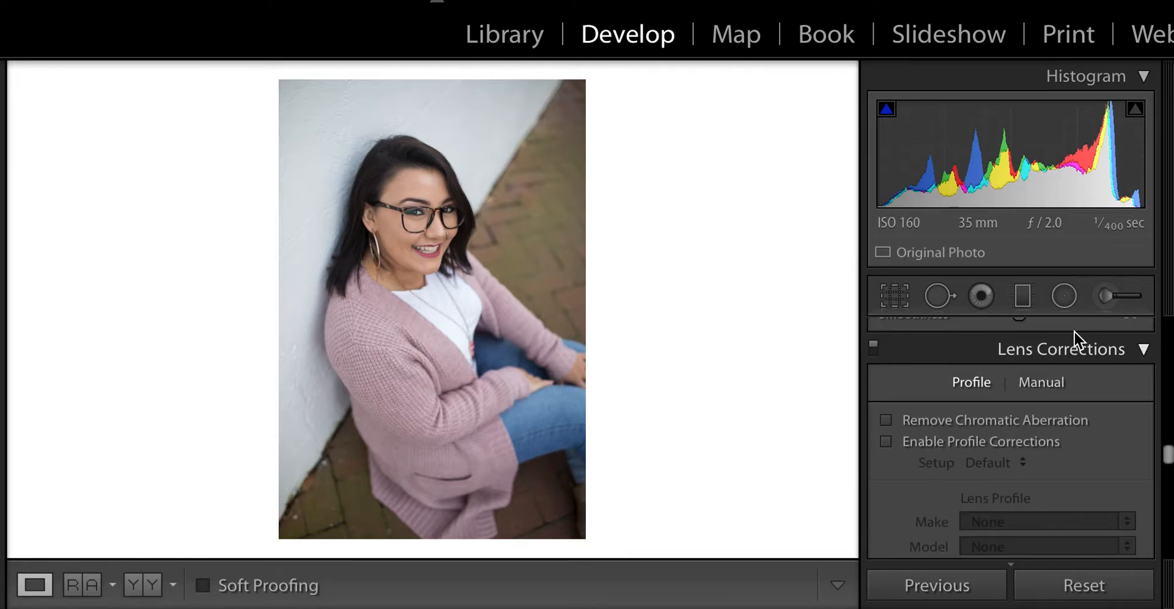
left_click(886, 420)
left_click(886, 441)
Set the lens profile make to Sigma
scroll(887, 449, "down", 2)
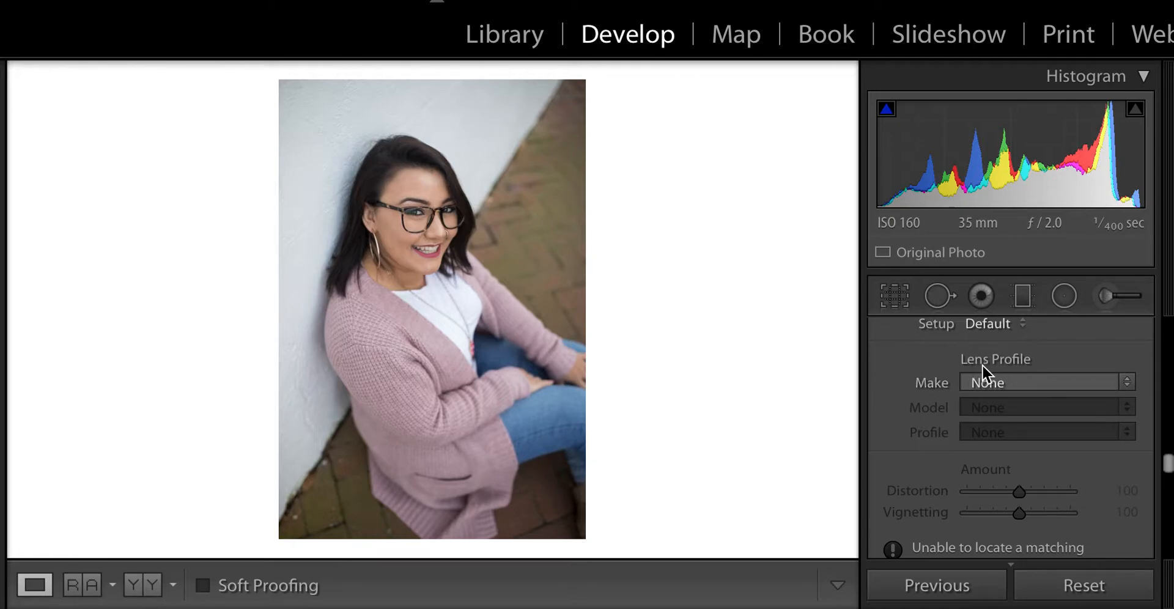
left_click(997, 385)
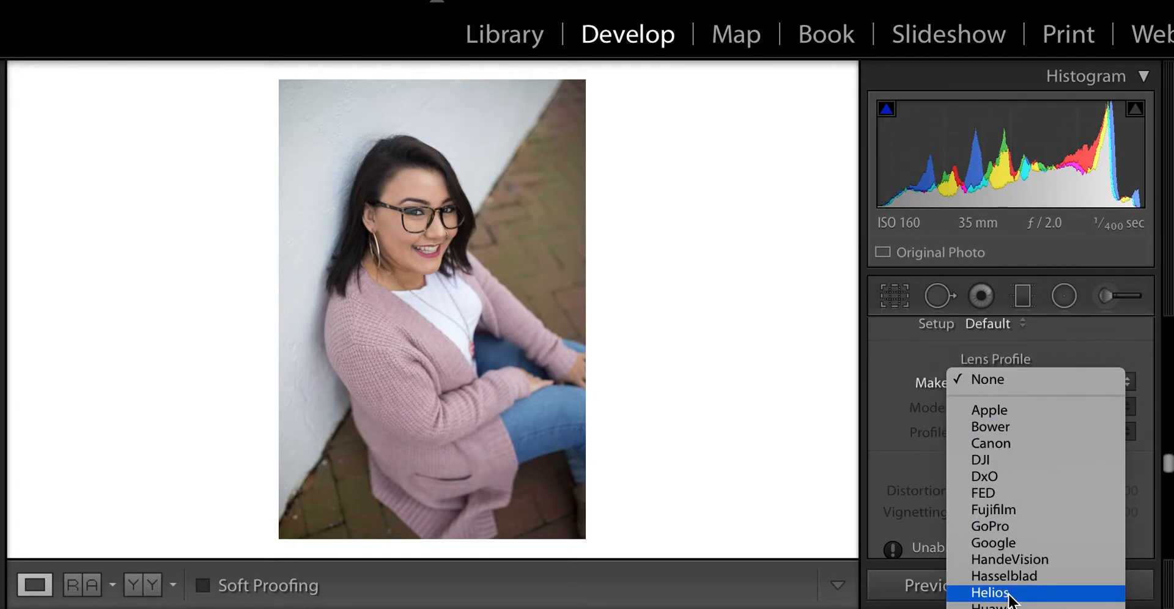
mouse_move(1009, 602)
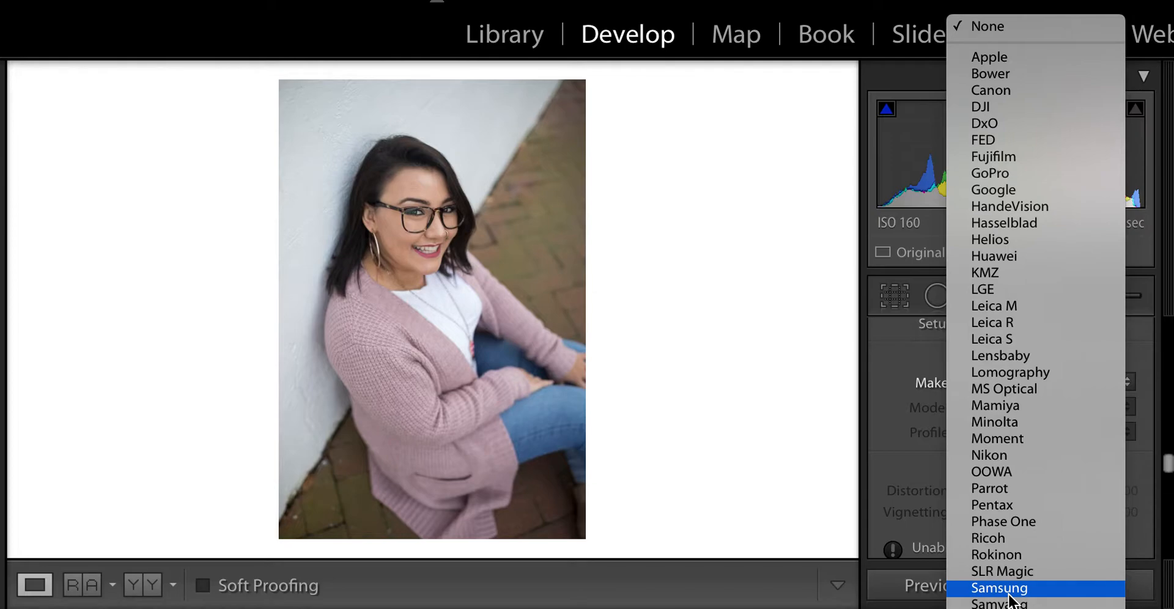
left_click(1008, 602)
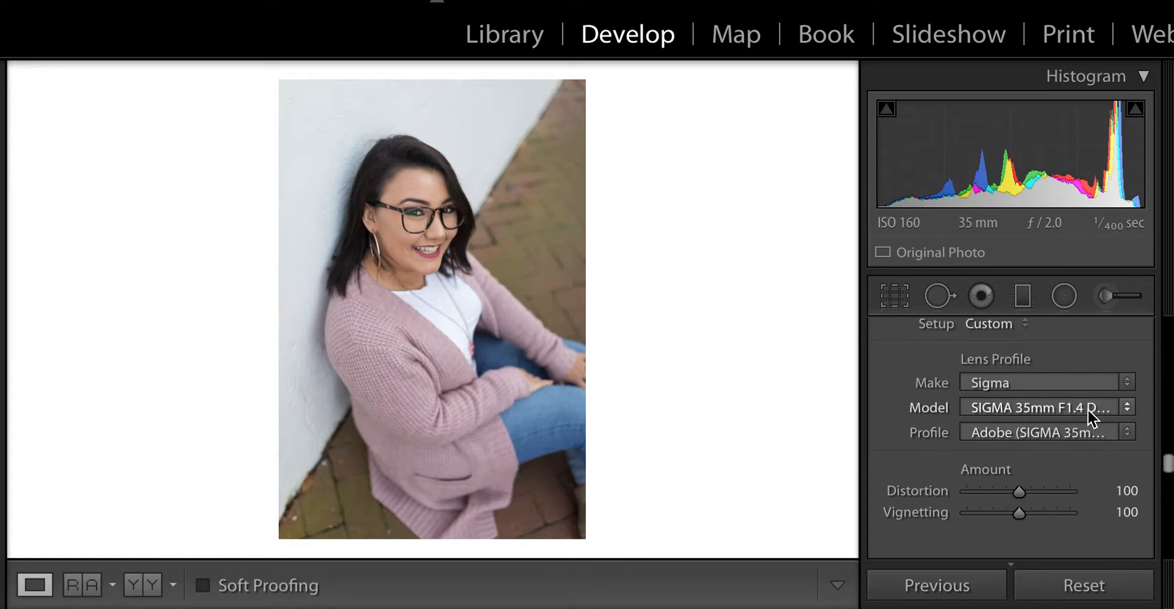
Switch the lens corrections off and on again to compare the portrait with and without them
scroll(1087, 409, "up", 5)
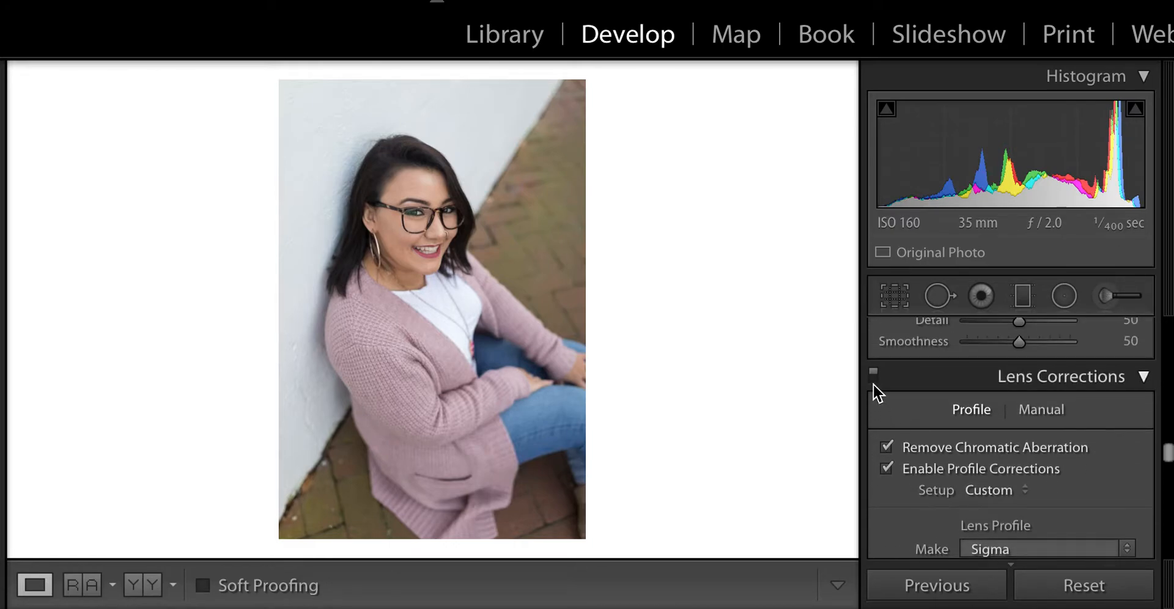
left_click(873, 374)
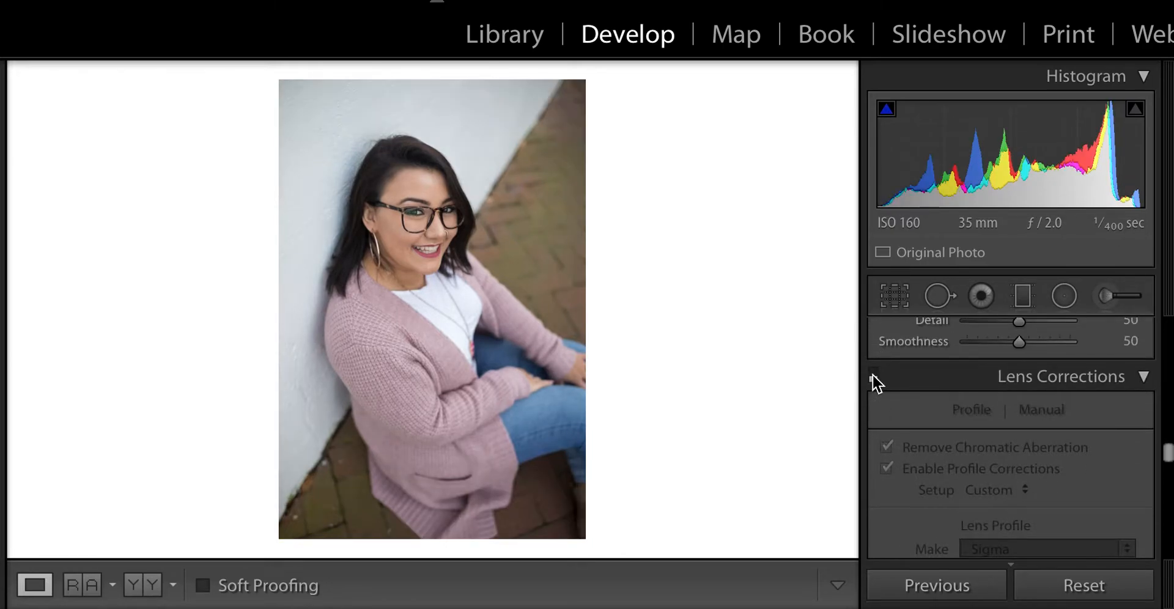
left_click(872, 374)
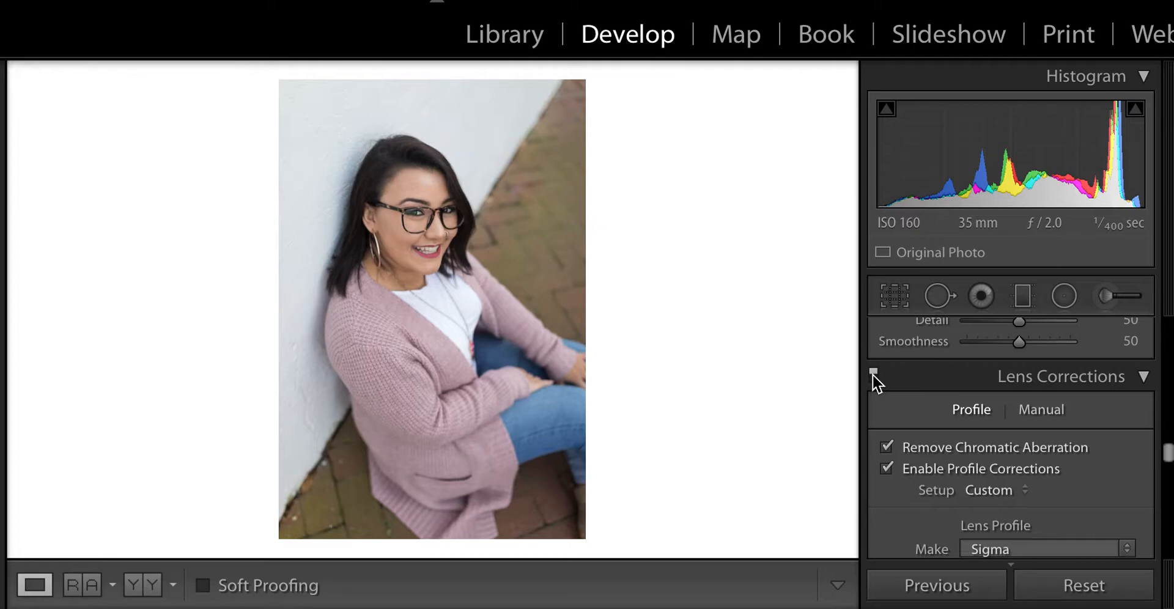
left_click(873, 374)
left_click(873, 374)
Set the basic tone values to Exposure +0.40, Highlights -31 and Shadows +62
scroll(1027, 433, "up", 5)
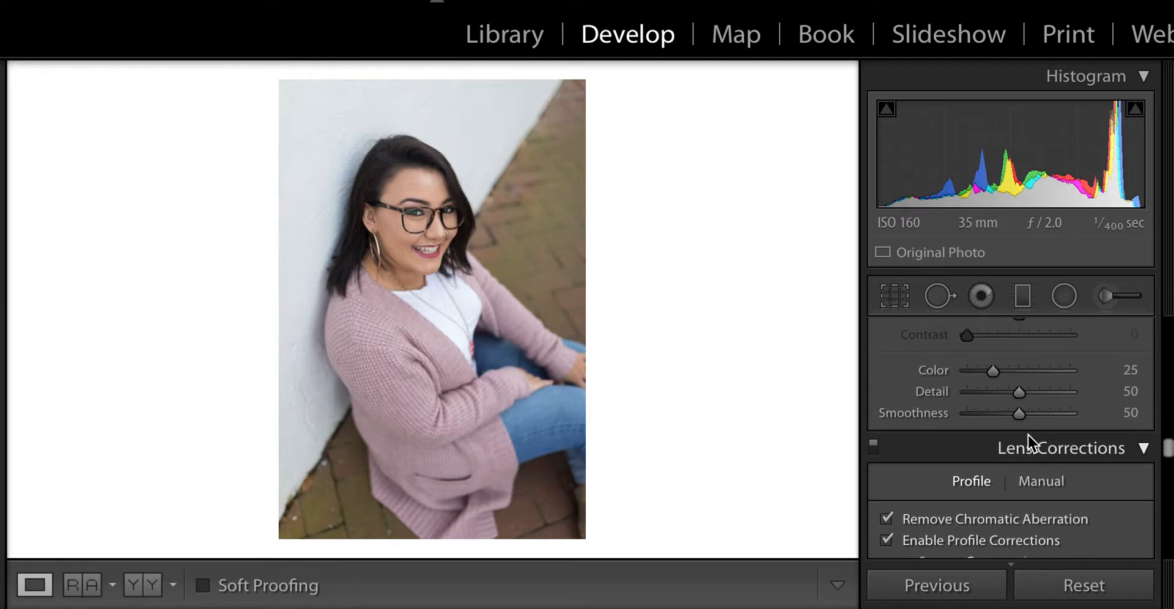
scroll(1026, 434, "up", 8)
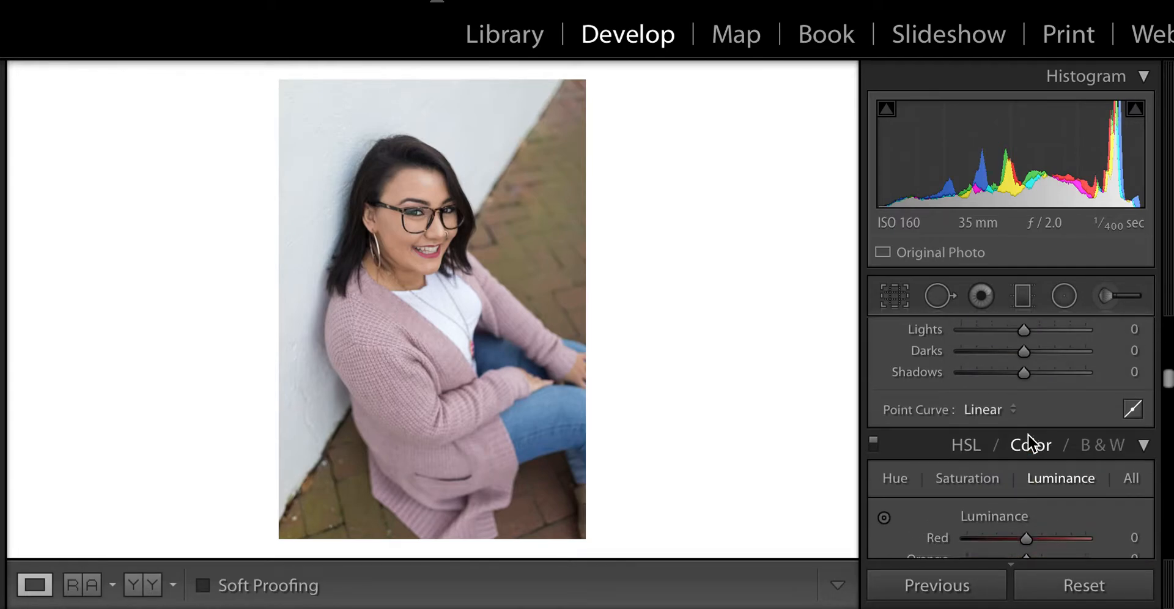
scroll(1027, 434, "up", 8)
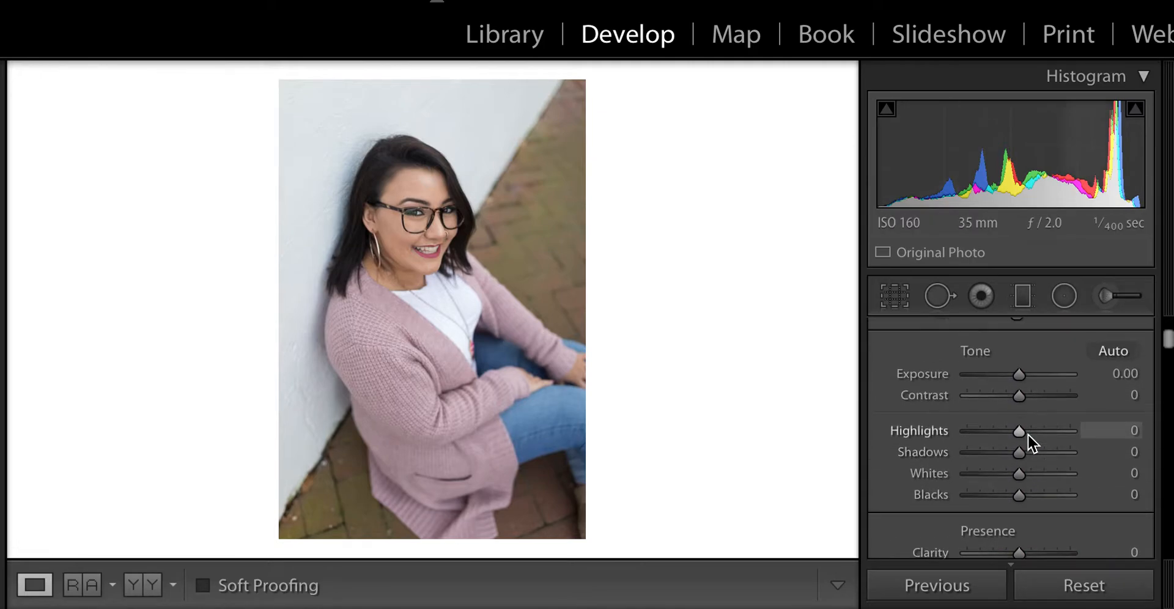
left_click_drag(1018, 437, 1022, 438)
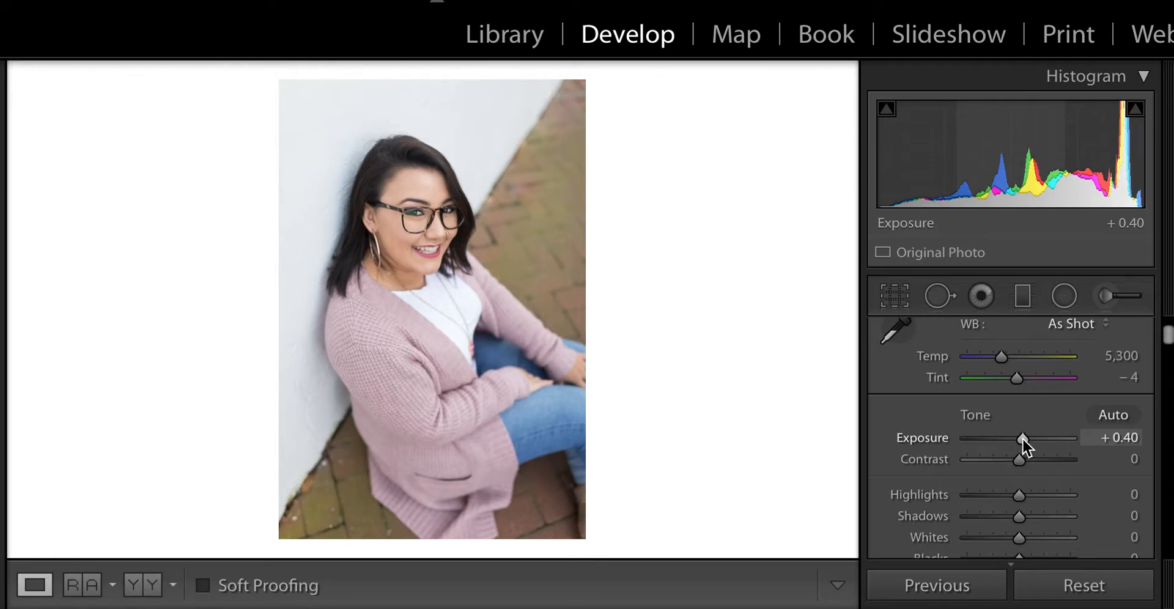
left_click_drag(1018, 494, 1045, 513)
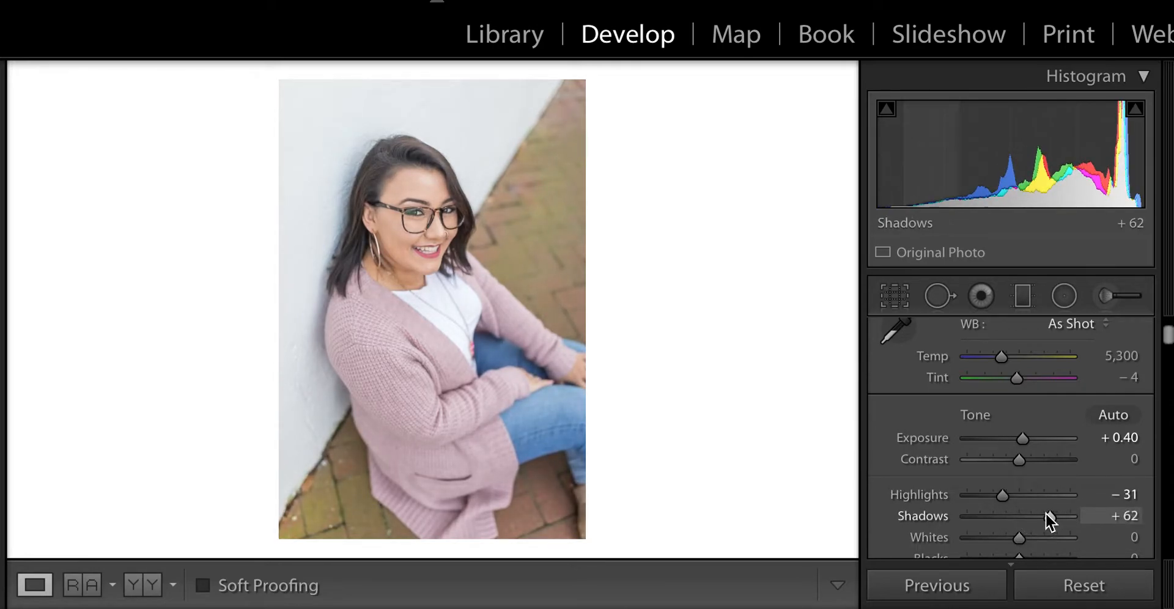
Set Whites to +16 and Blacks to -25, with Vibrance at +8 and Saturation at -10
scroll(1050, 519, "down", 3)
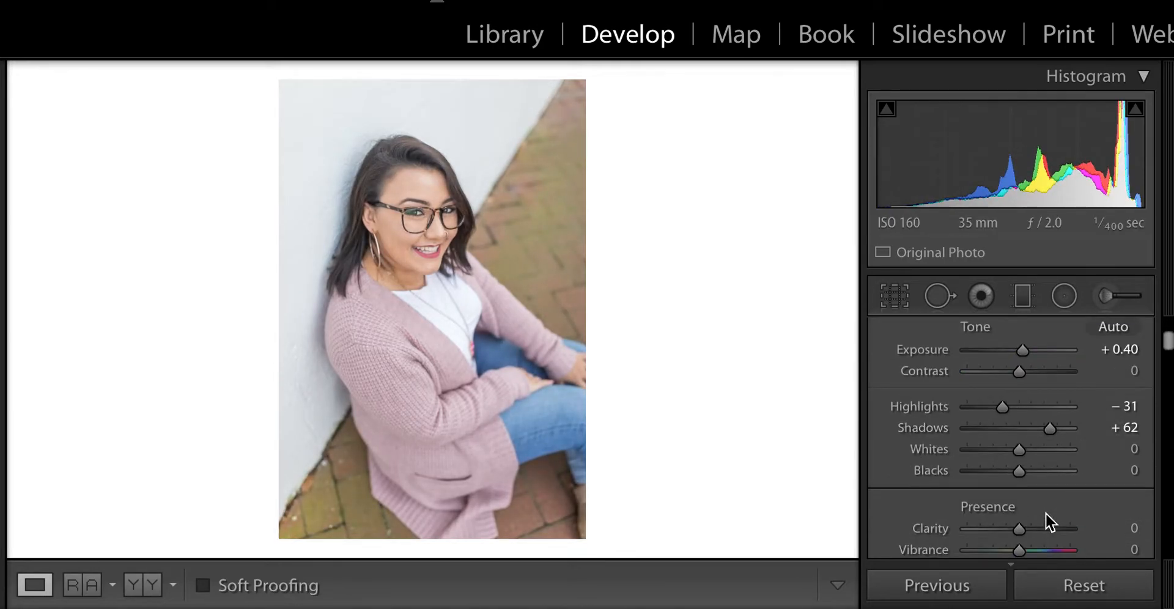
left_click_drag(1019, 472, 1019, 428)
scroll(1028, 452, "down", 2)
Raise the Darks region of the tone curve to +20
scroll(1029, 451, "down", 3)
scroll(1019, 427, "down", 4)
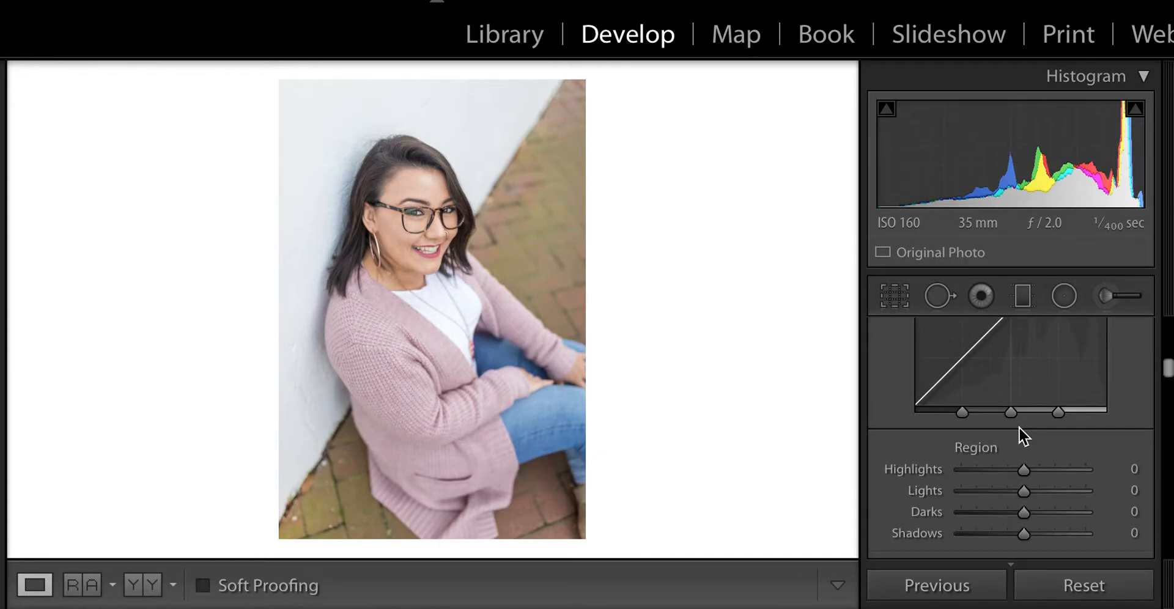
scroll(1019, 427, "down", 2)
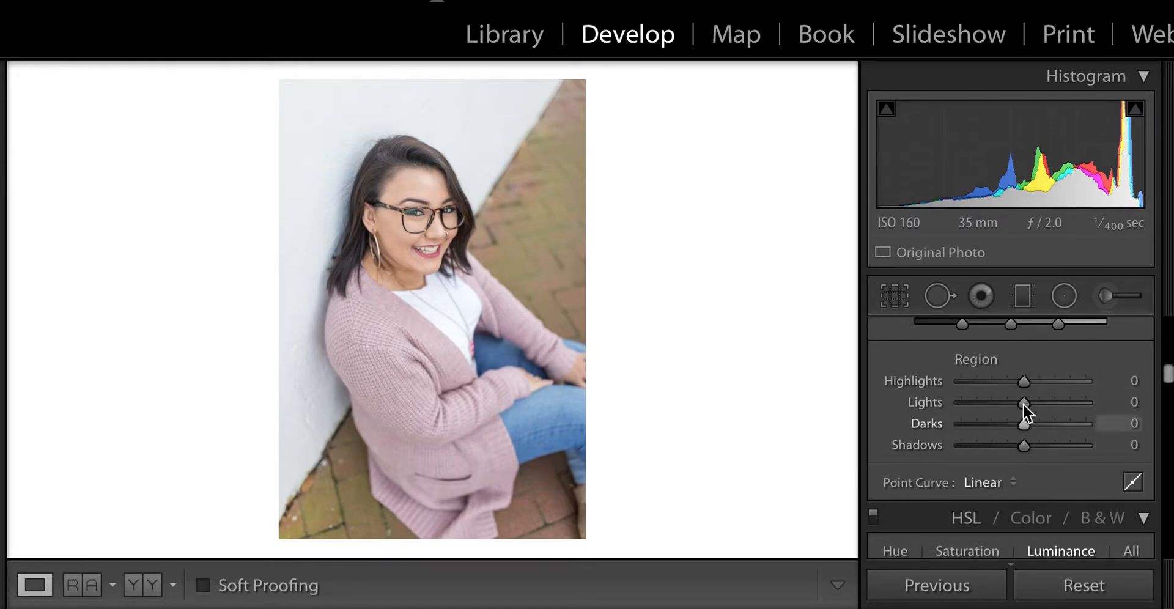
left_click_drag(1021, 431, 1036, 432)
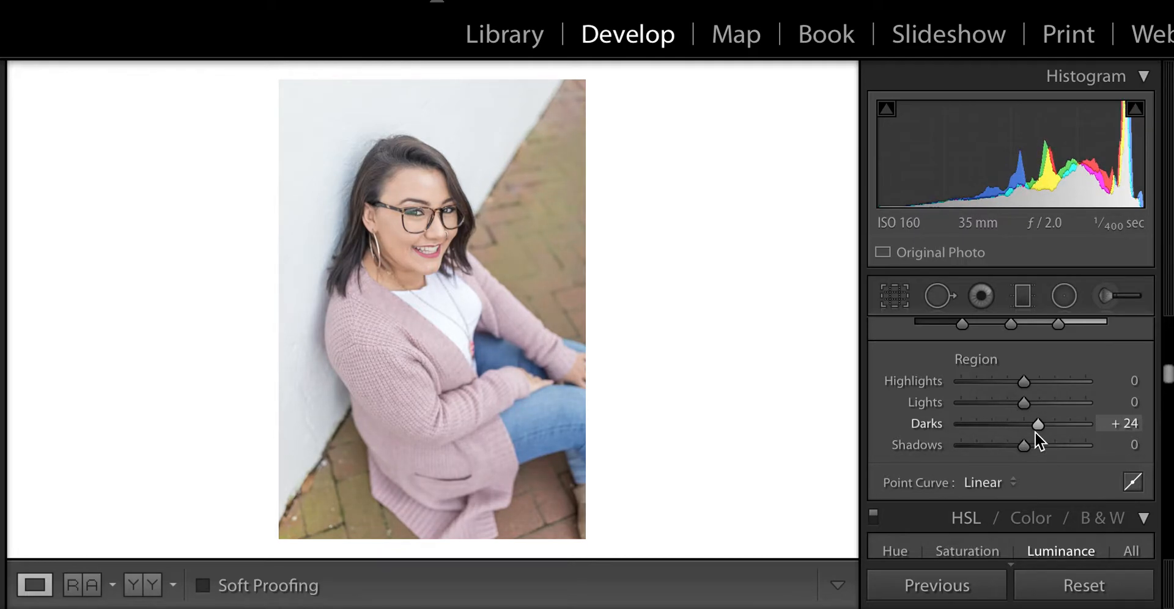
key("Down")
key("Down")
key("Down")
key("Down")
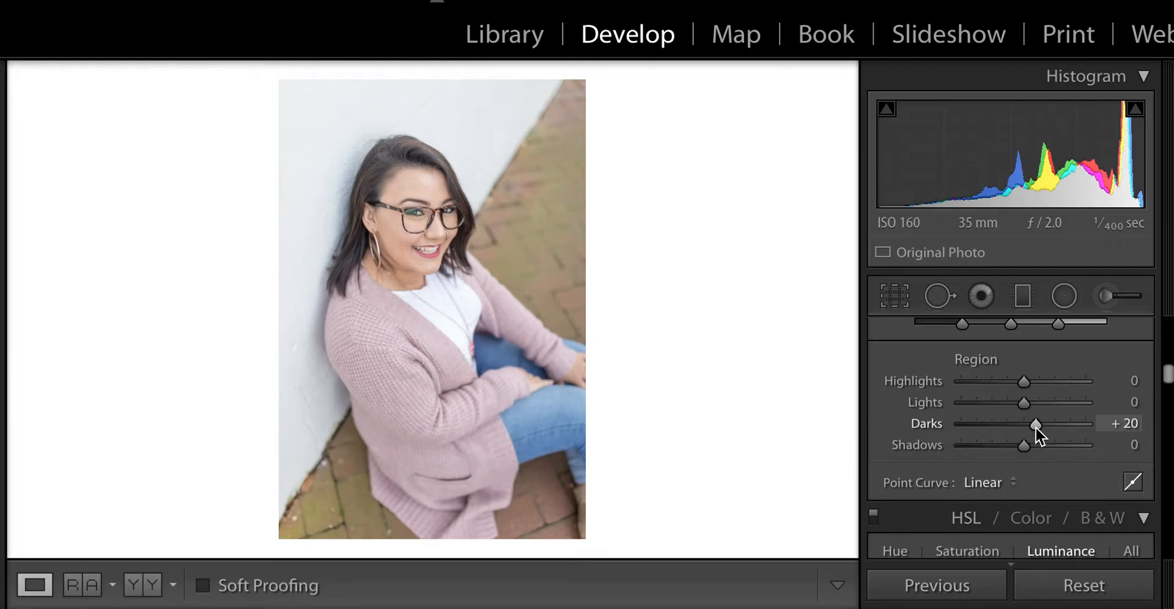
Lower the tone curve's Shadows region to -39 and its Highlights region to -7
left_click_drag(1025, 448, 997, 449)
left_click_drag(1009, 454, 1000, 451)
left_click_drag(1023, 383, 1022, 393)
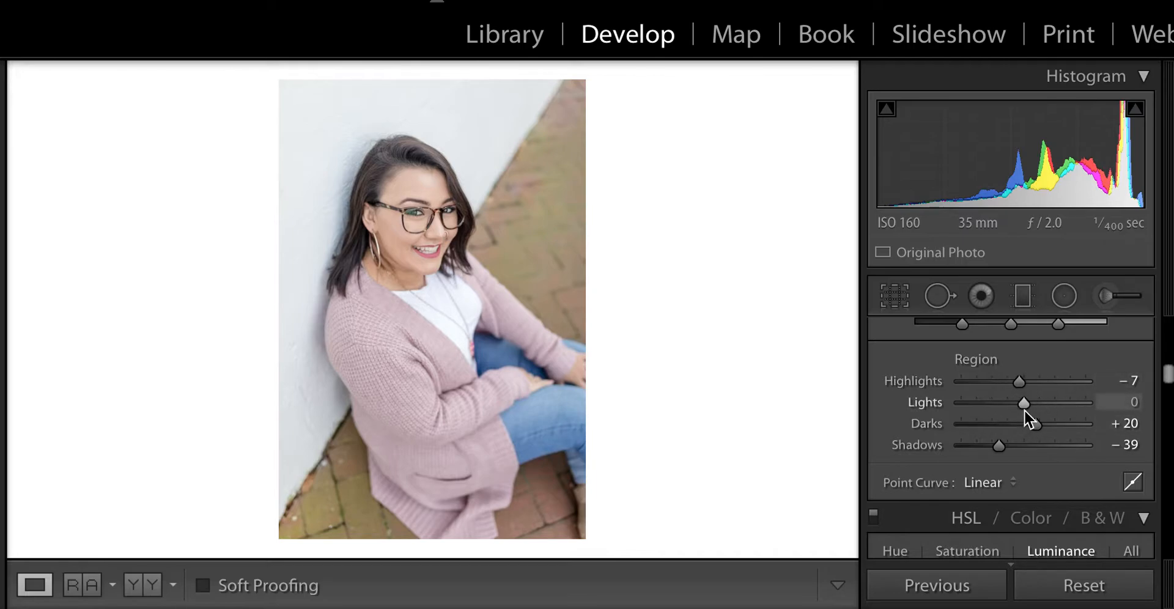
scroll(1022, 419, "down", 4)
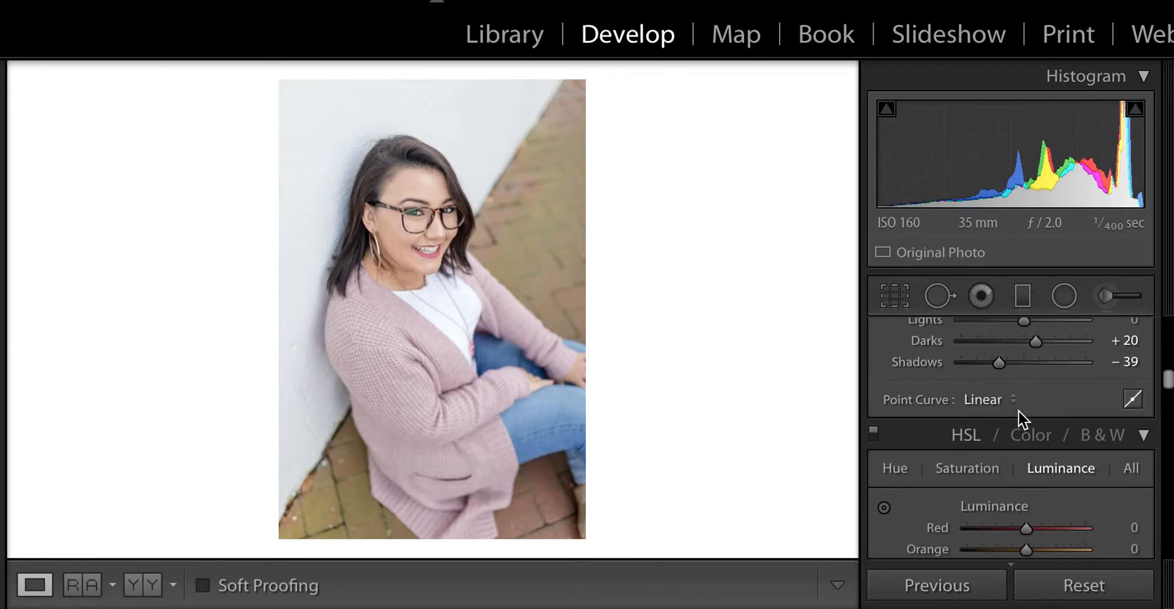
scroll(1019, 411, "down", 8)
scroll(1020, 412, "up", 4)
scroll(1019, 411, "down", 8)
scroll(1019, 411, "down", 4)
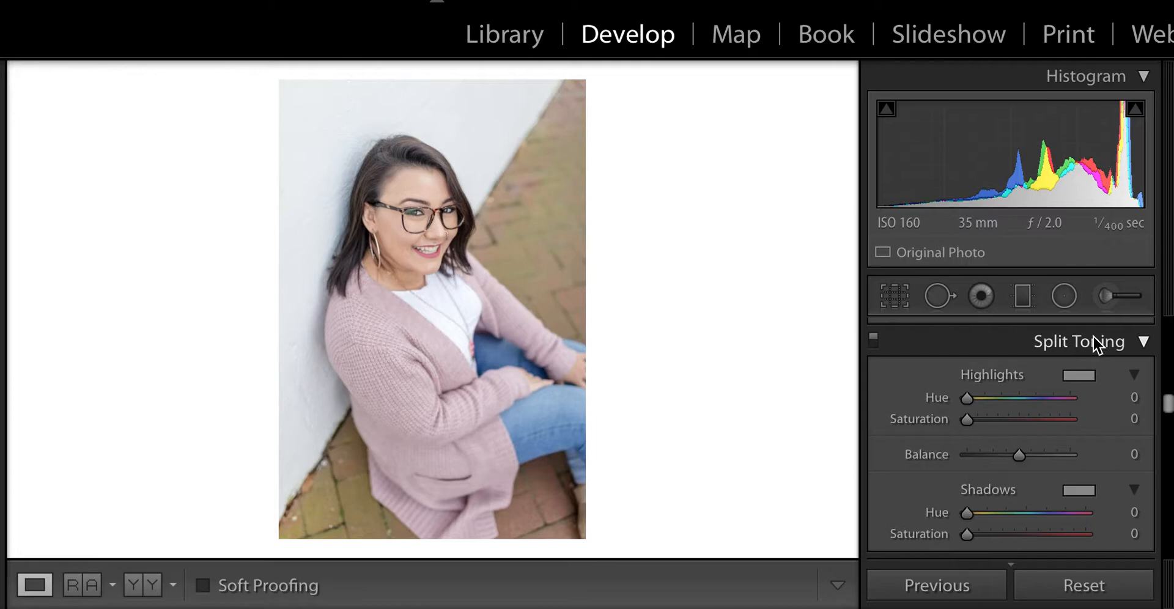
Try a warmer white balance with a temperature of 6,523, and reset the temperature to its as-shot value
scroll(1093, 337, "up", 15)
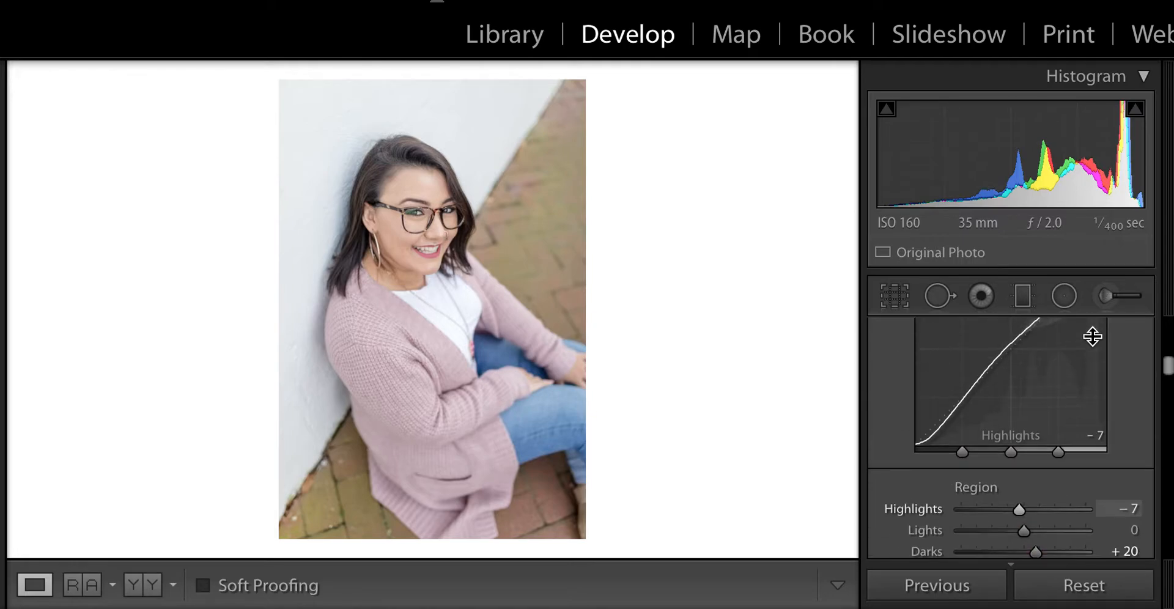
scroll(1093, 337, "up", 3)
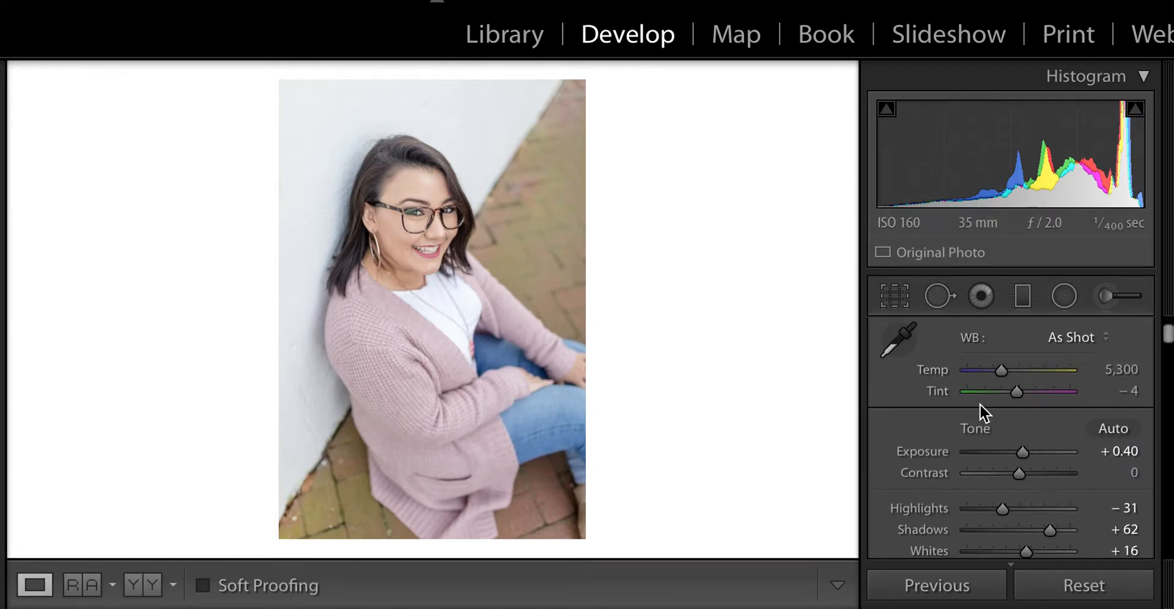
left_click_drag(1004, 371, 1013, 370)
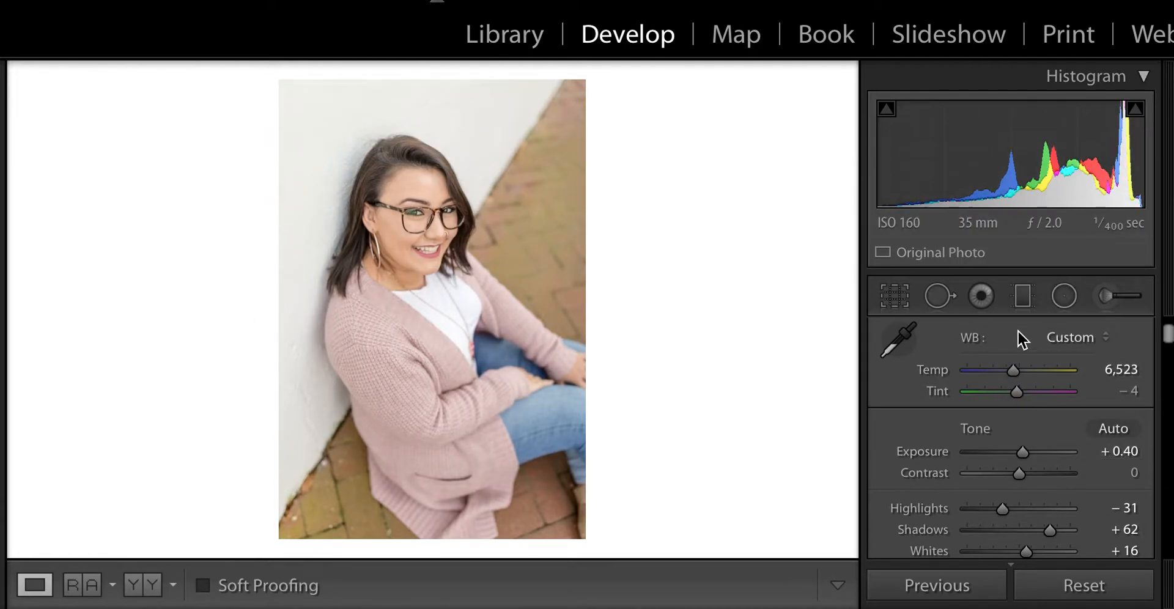
double_click(928, 369)
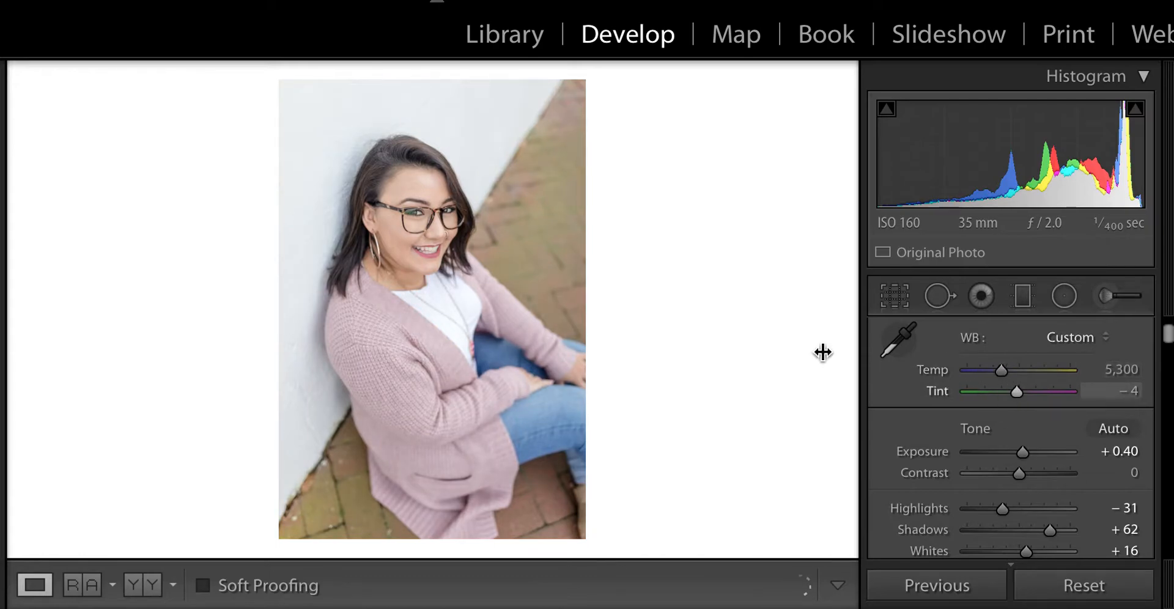
Set the Split Toning hue to 30 and saturation to 5 for both the highlights and the shadows
scroll(1029, 419, "down", 10)
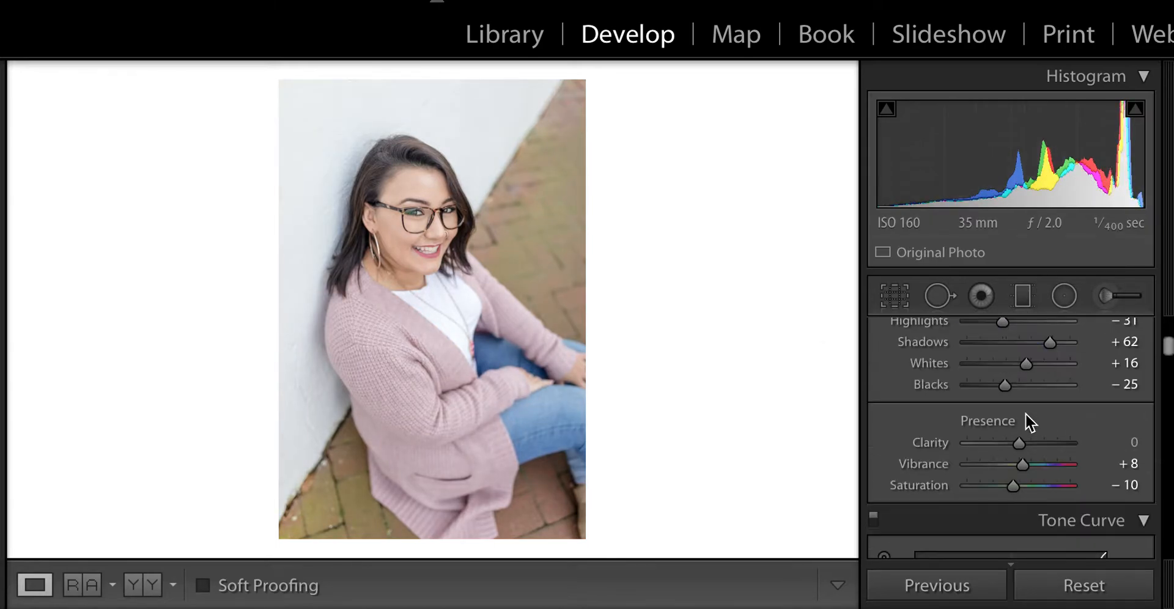
scroll(1026, 414, "down", 6)
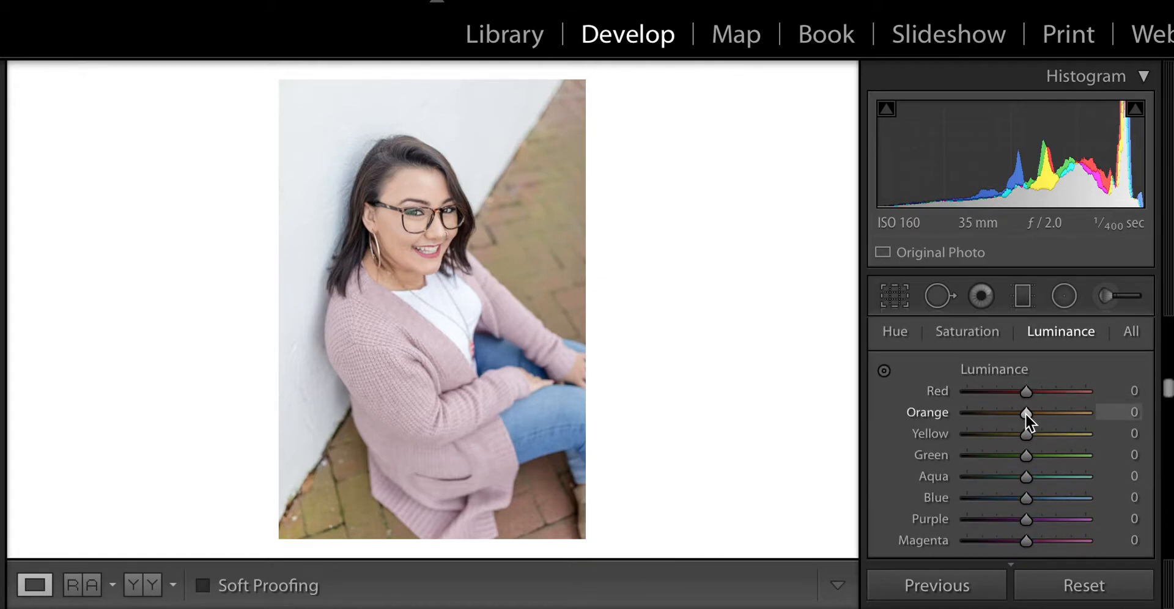
scroll(1024, 420, "down", 5)
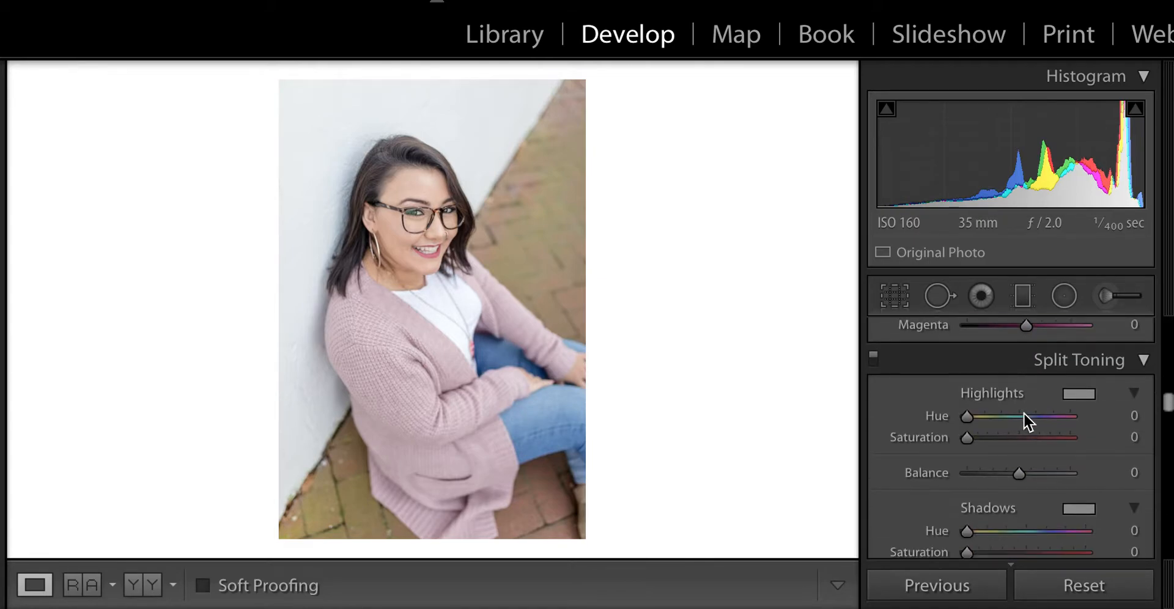
left_click(1132, 383)
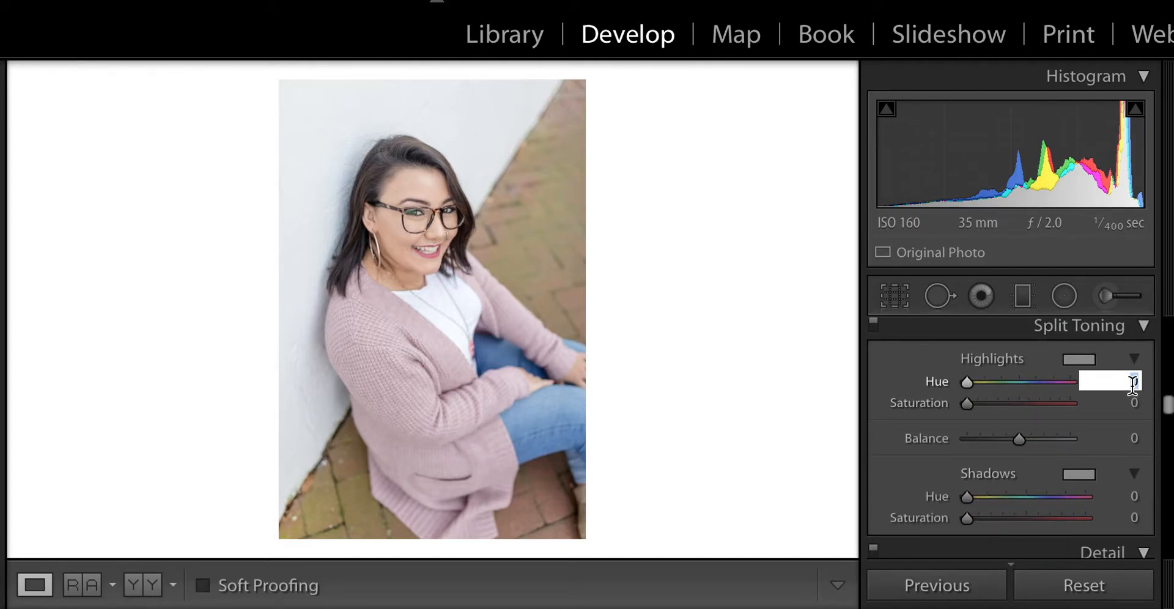
type("30")
key("Tab")
type("5")
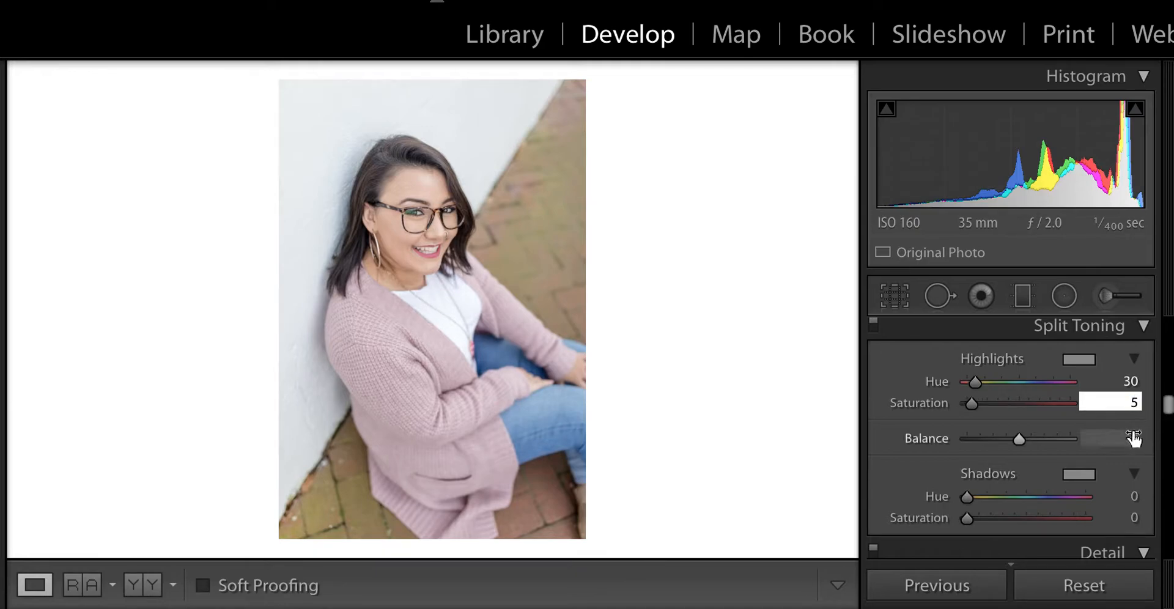
left_click(1132, 496)
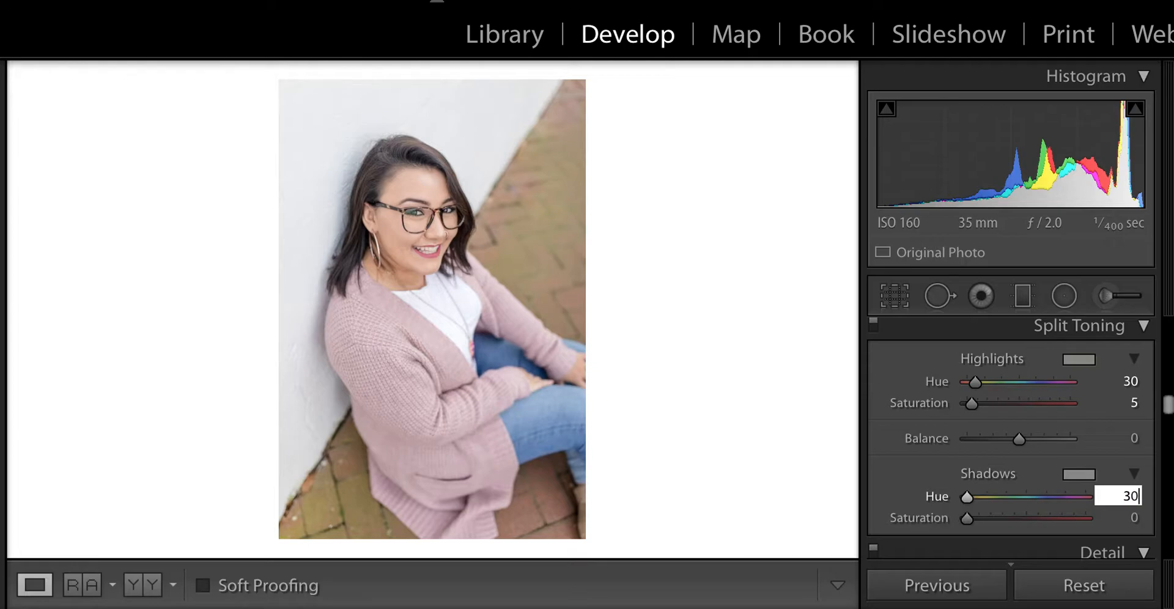
left_click(1132, 519)
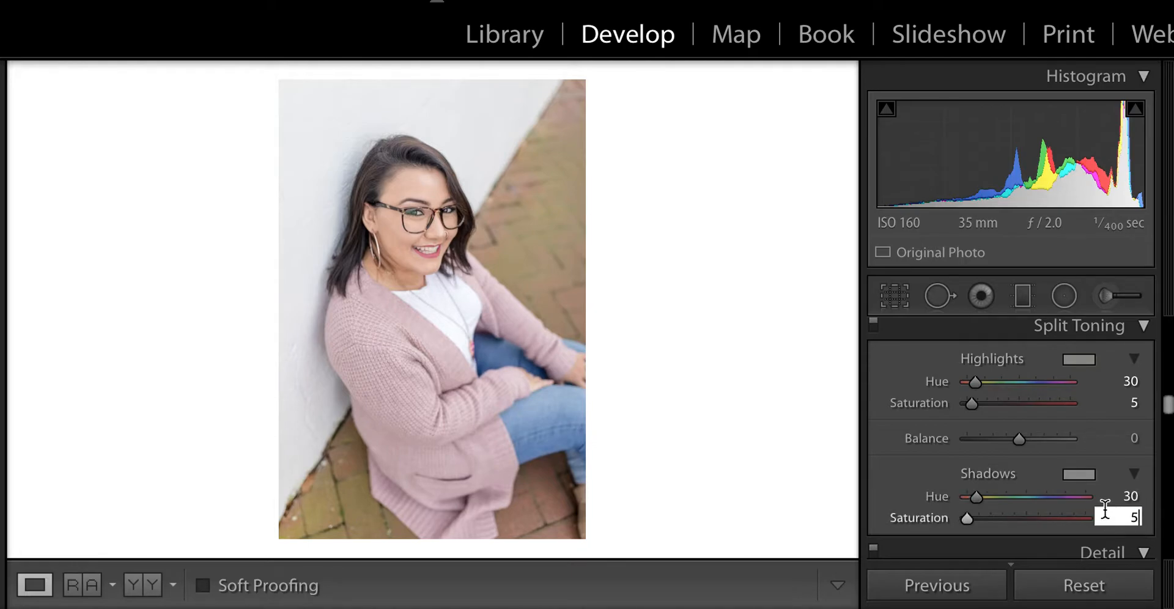
Compare the photo with Split Toning off and on, and inspect the face up close
scroll(1064, 467, "up", 2)
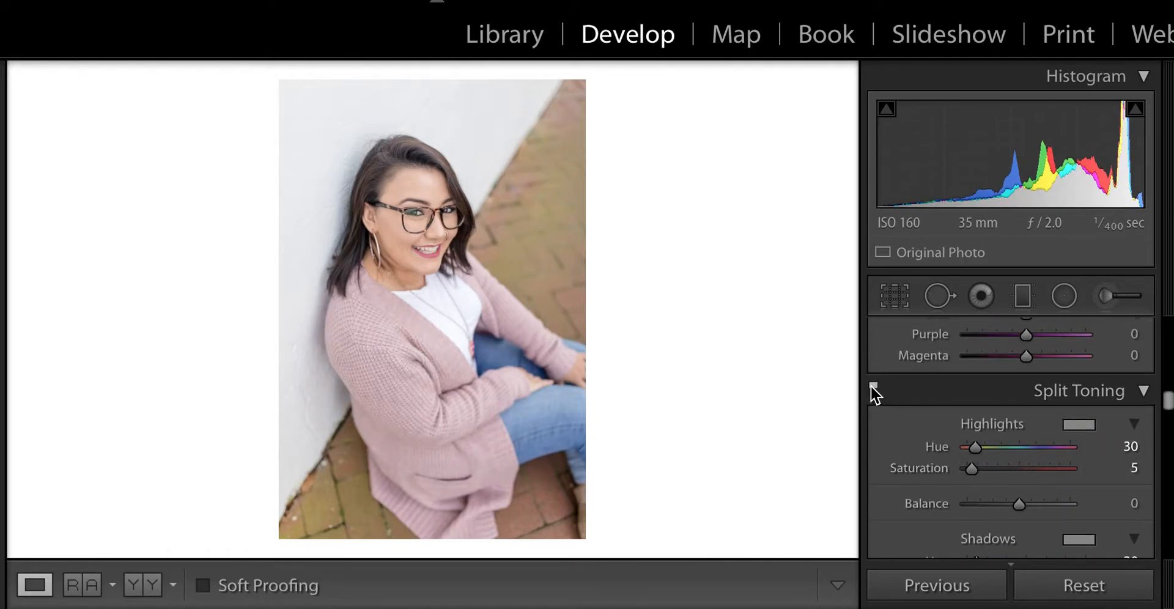
left_click(873, 388)
left_click(873, 387)
left_click(445, 224)
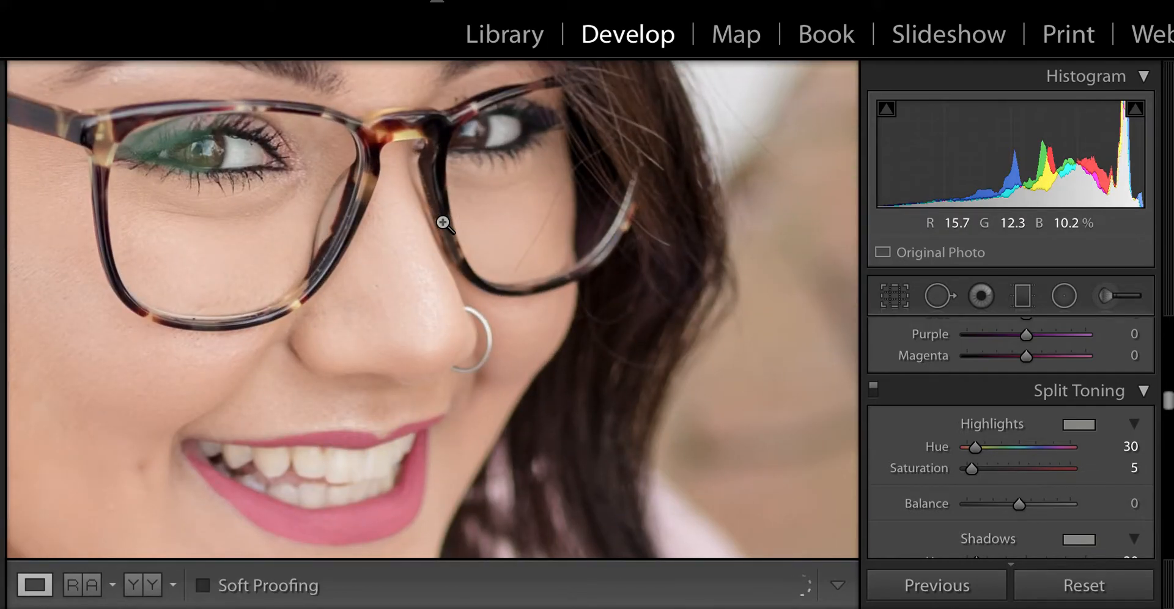
left_click(445, 224)
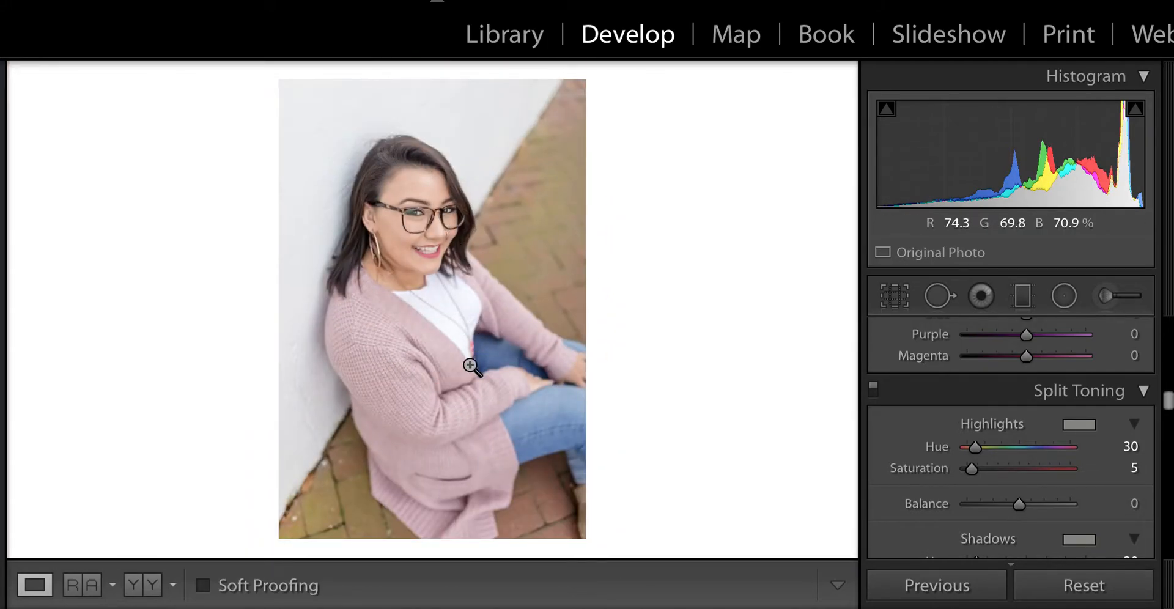
In the HSL Luminance settings, raise Orange to +16 and Yellow to +46, and adjust Green
scroll(974, 478, "up", 3)
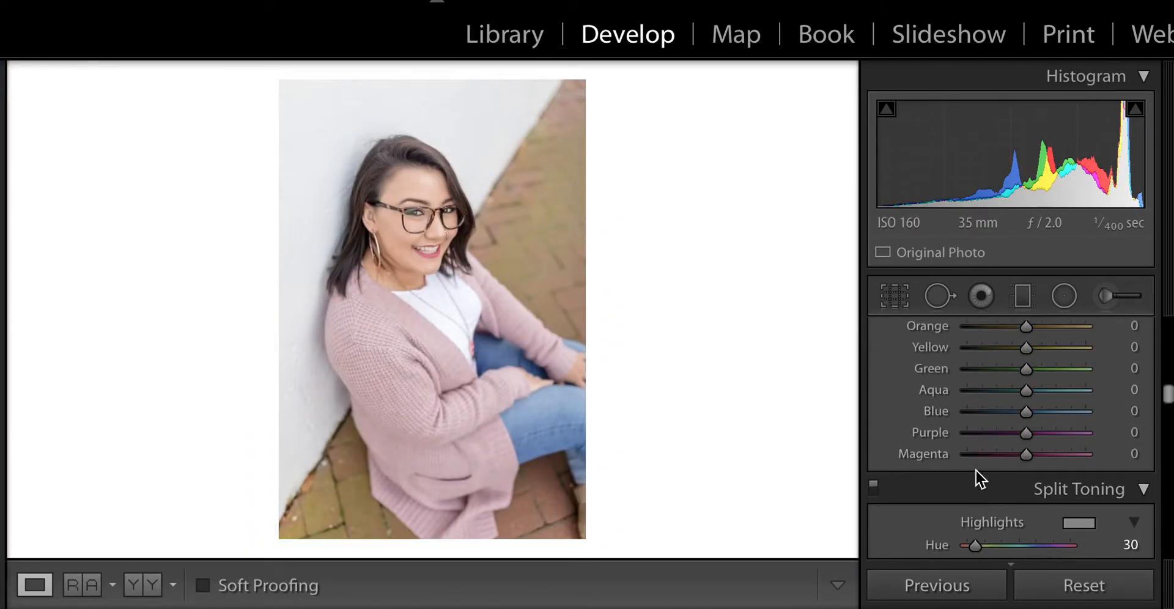
scroll(976, 479, "up", 2)
scroll(976, 479, "down", 1)
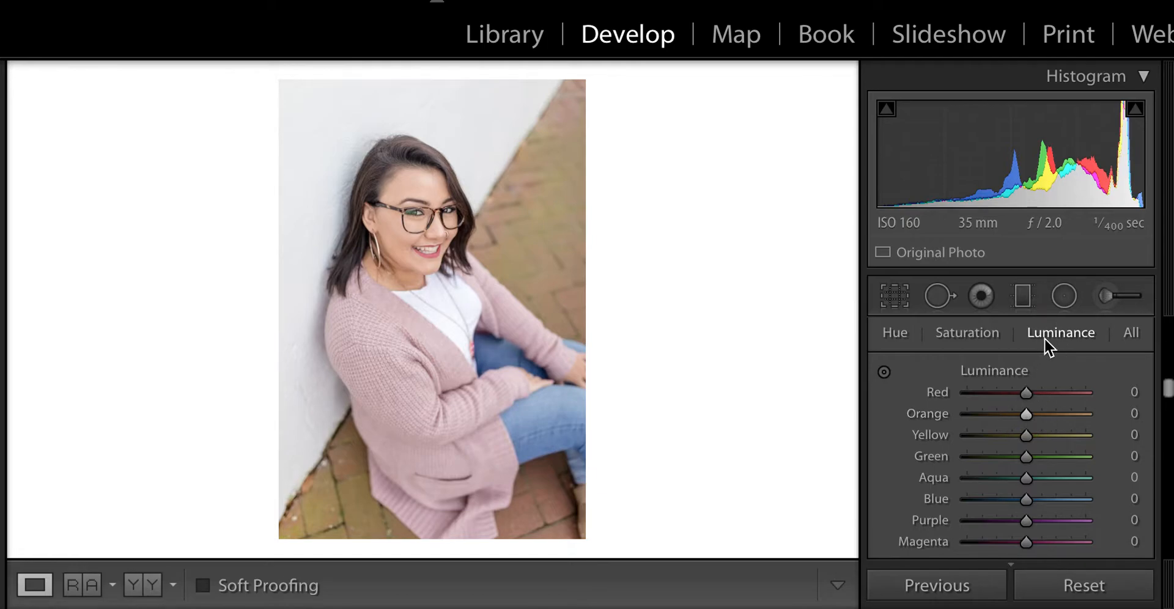
left_click_drag(1028, 415, 1056, 432)
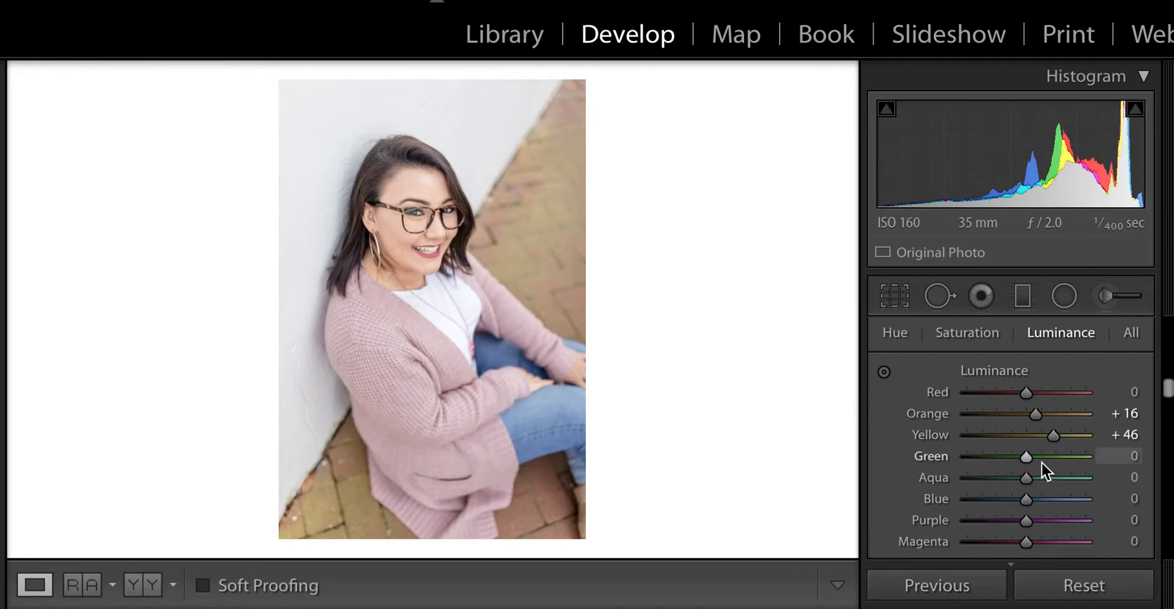
left_click_drag(1065, 462, 1067, 462)
In the HSL Saturation settings, lower Yellow to -17 and Green to -33
left_click(985, 340)
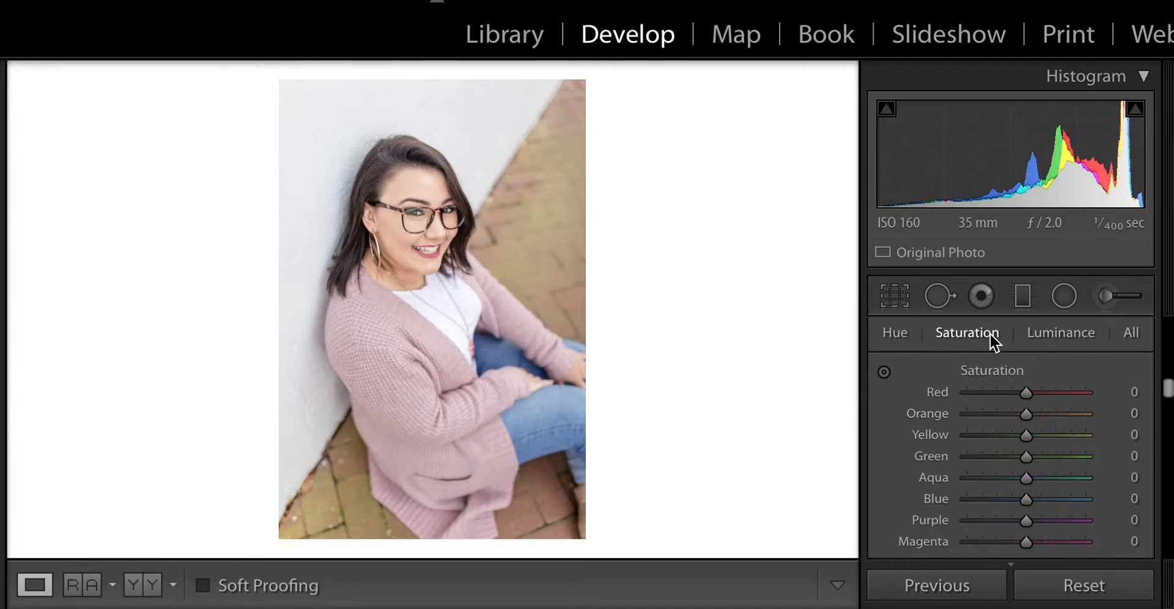
left_click_drag(1026, 439, 1017, 440)
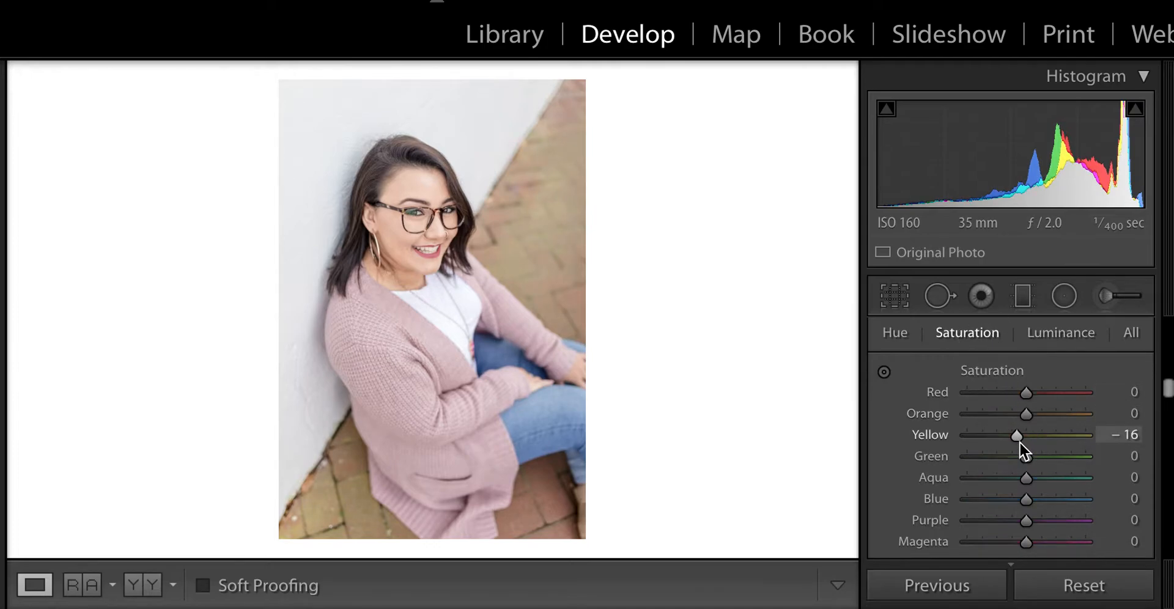
left_click_drag(1026, 456, 1004, 459)
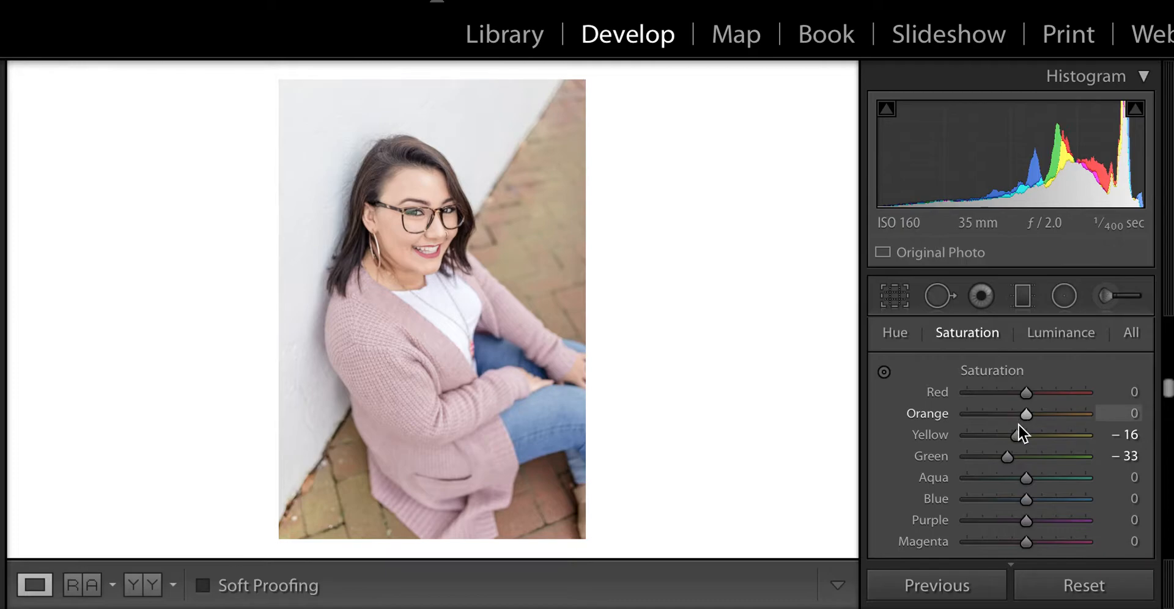
left_click_drag(1010, 428, 1019, 428)
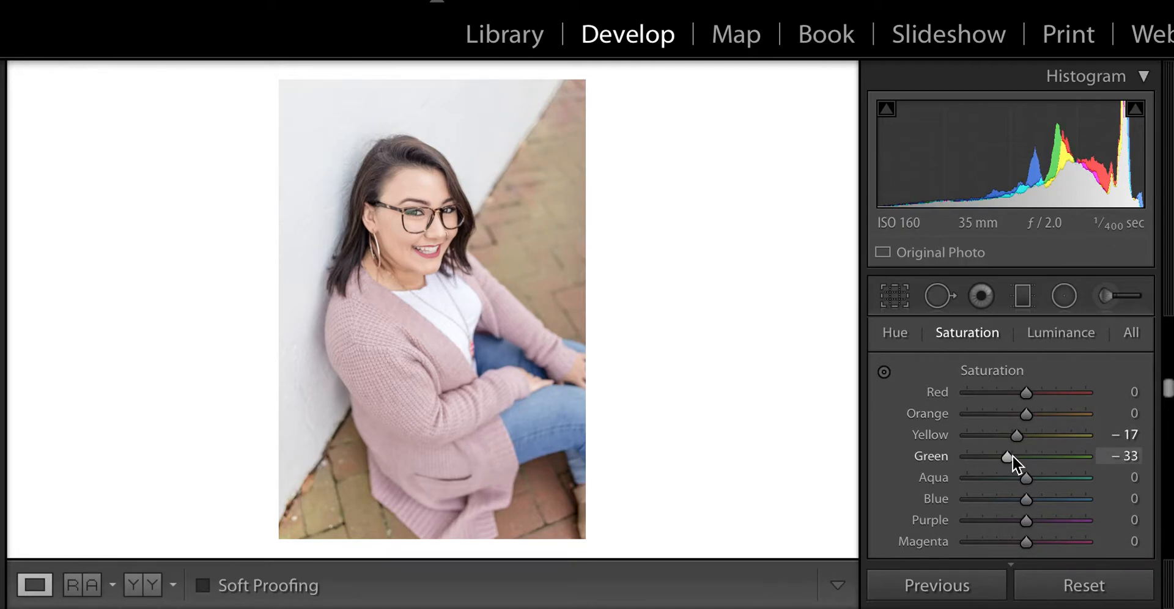
In the HSL Hue settings, shift Yellow to +31 and raise Green
scroll(1011, 462, "up", 3)
left_click(894, 431)
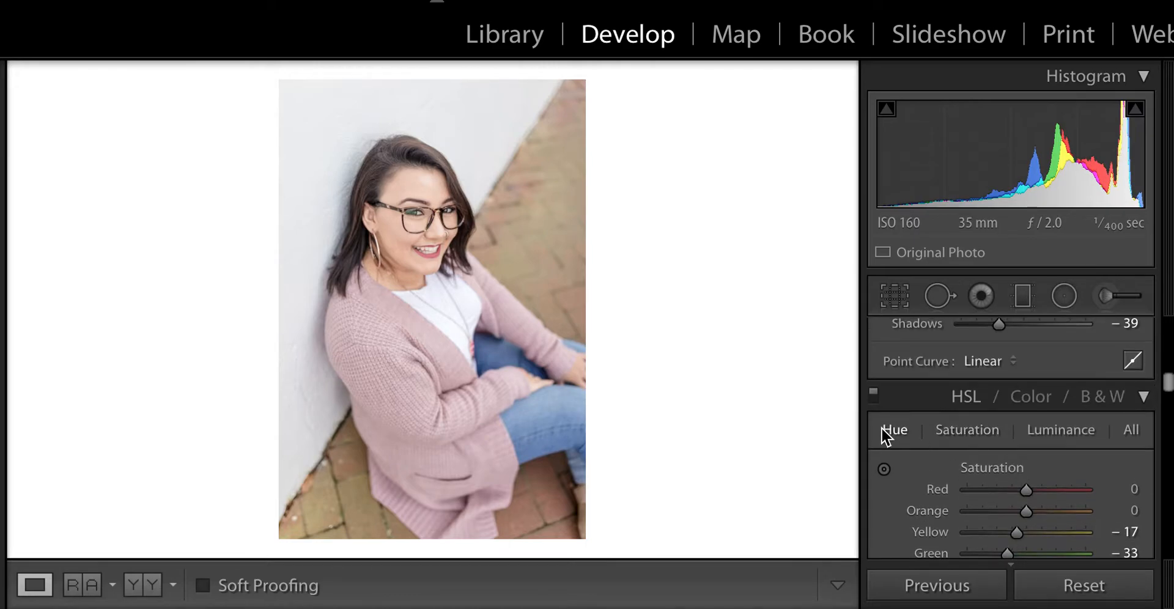
scroll(899, 431, "down", 2)
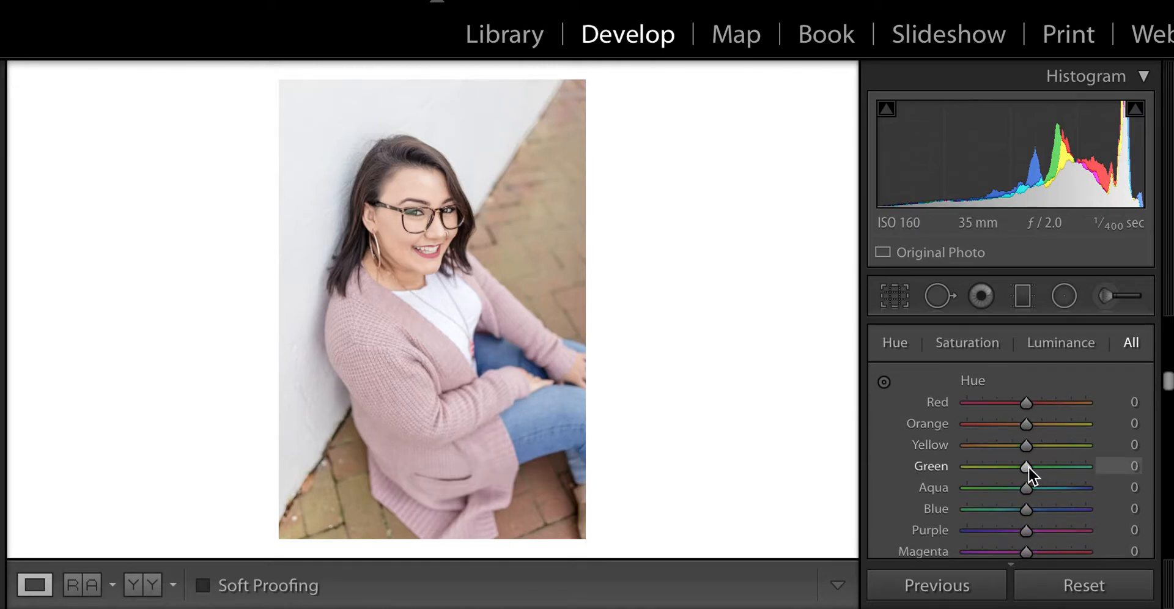
left_click_drag(1049, 464, 1045, 441)
Review the current Basic, Tone Curve and HSL adjustments made to the portrait
scroll(1040, 428, "up", 5)
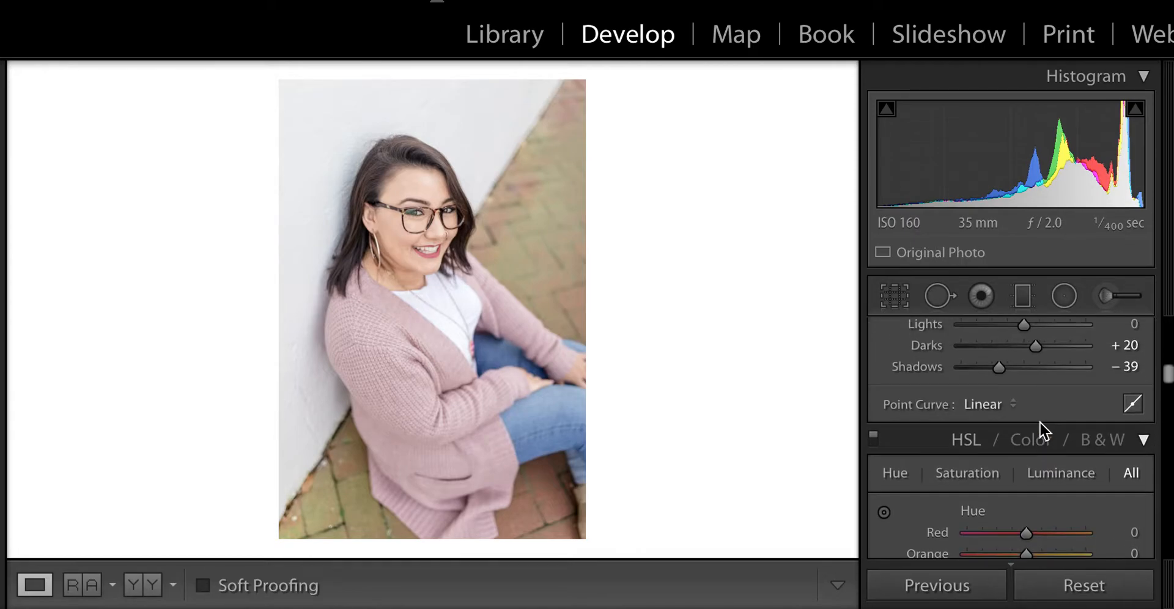
scroll(1040, 422, "up", 5)
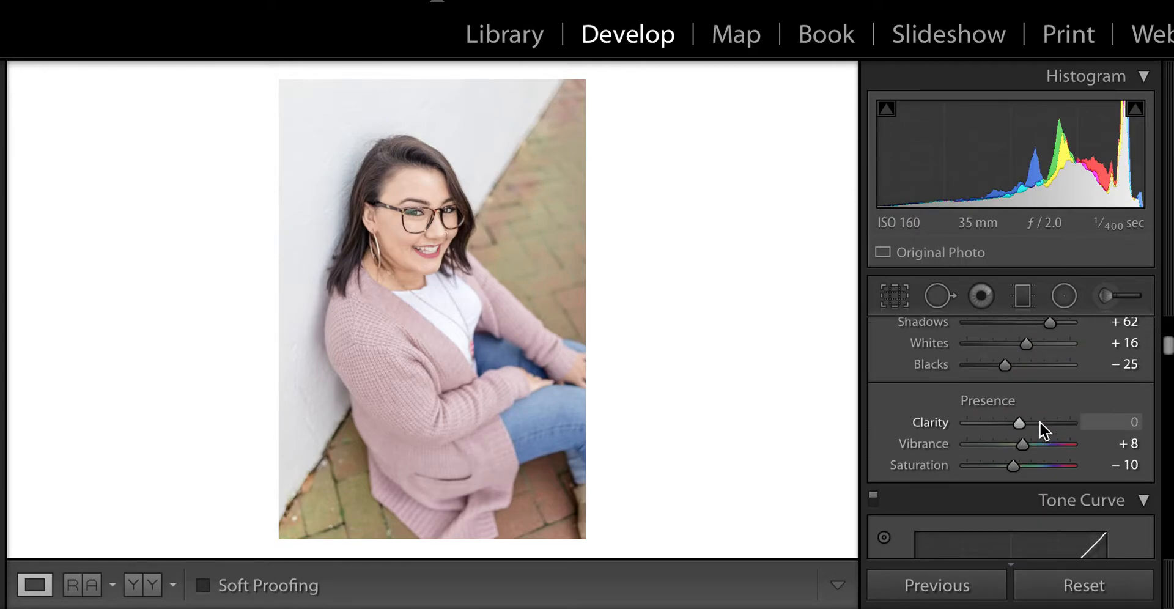
scroll(1043, 430, "up", 8)
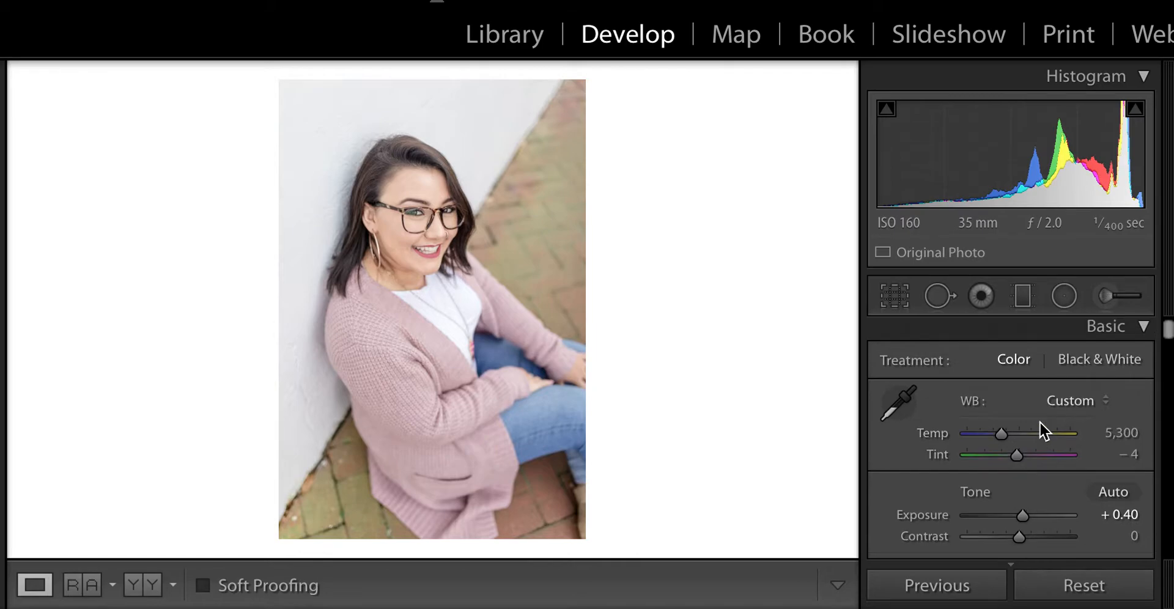
scroll(1039, 421, "down", 12)
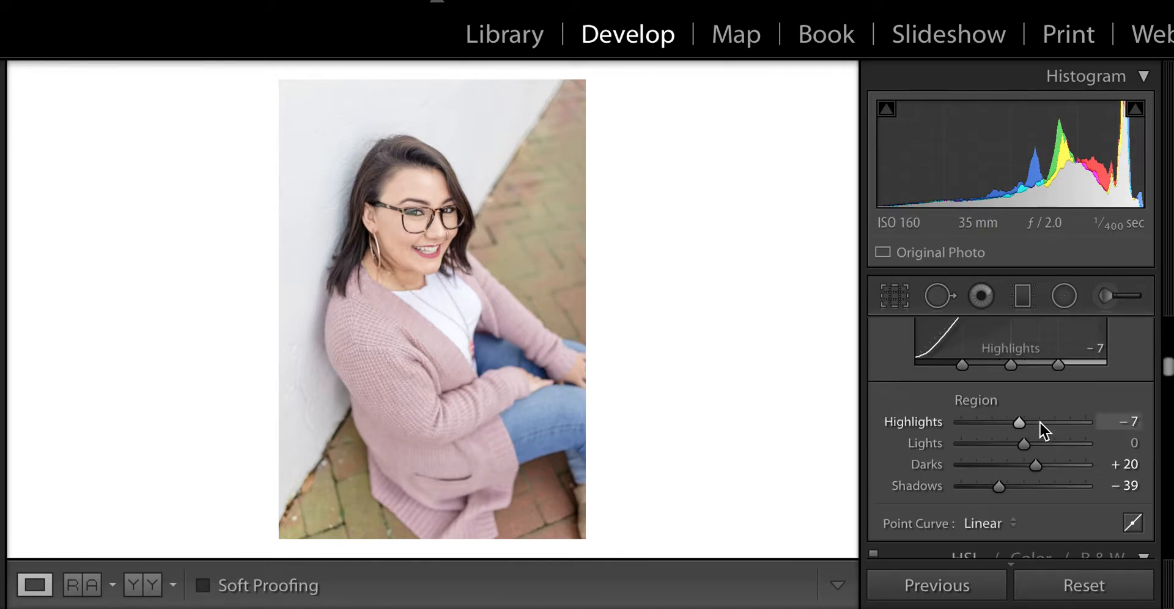
scroll(1042, 429, "down", 4)
scroll(1042, 430, "up", 3)
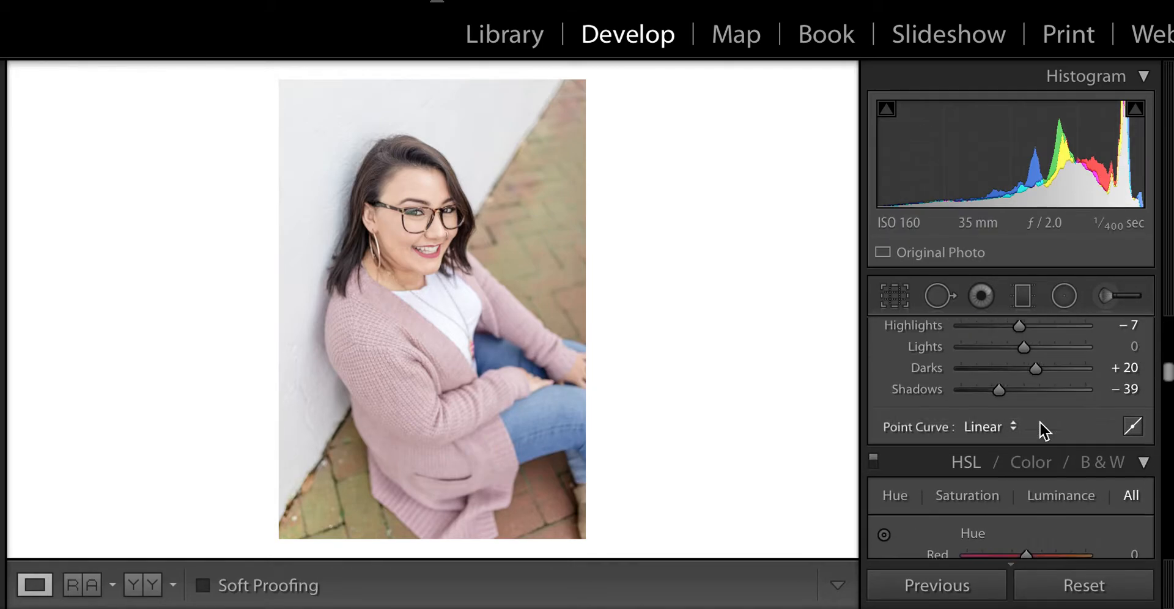
scroll(1044, 430, "up", 5)
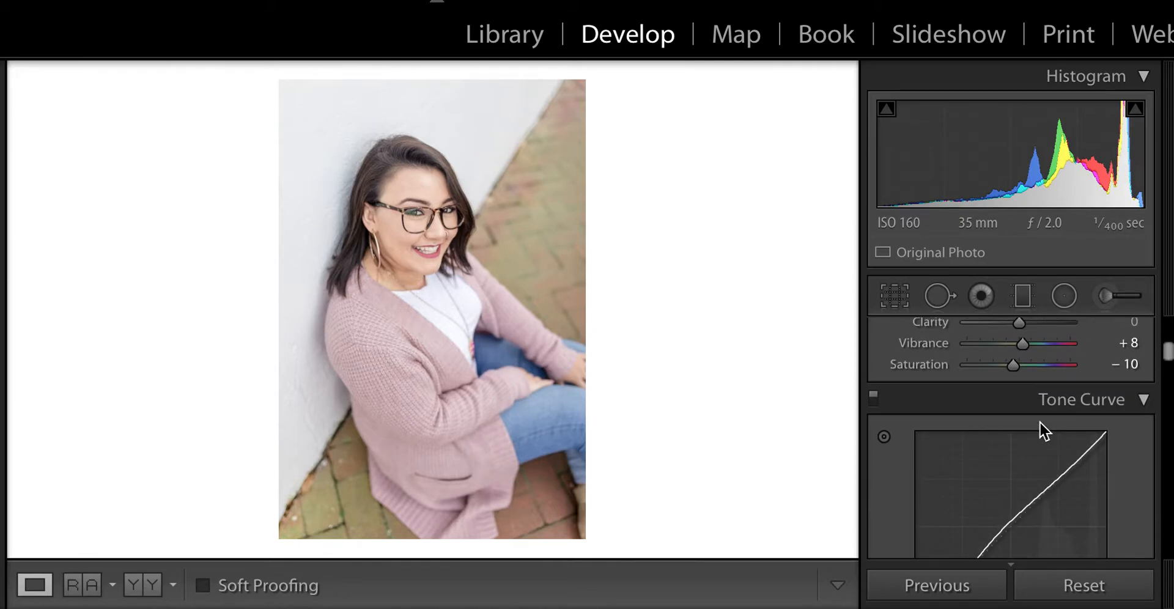
scroll(1093, 420, "down", 6)
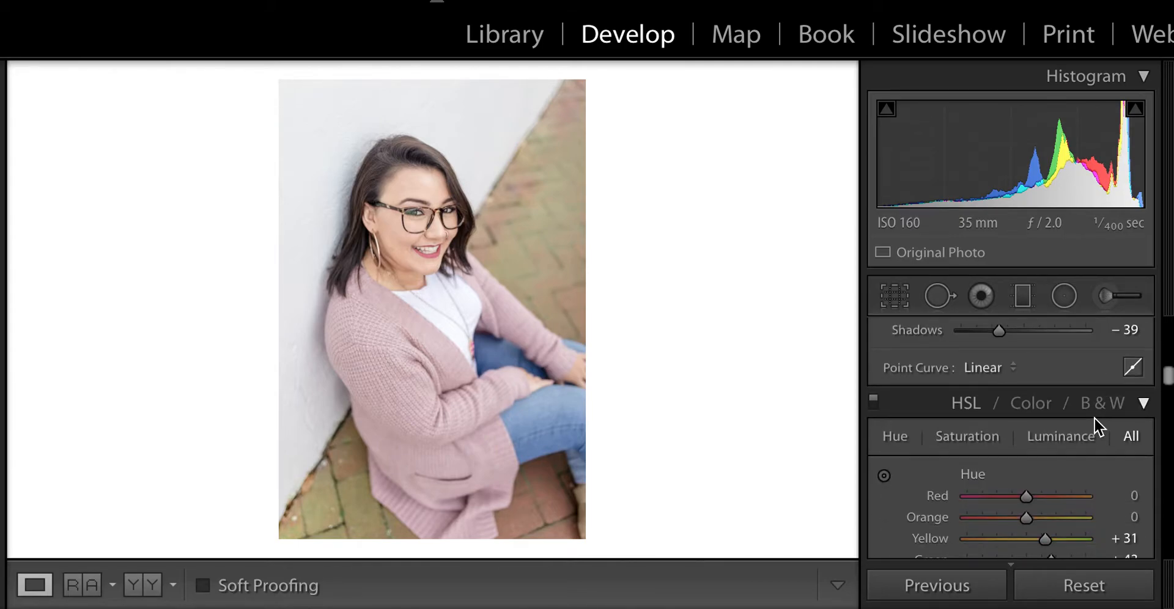
scroll(1067, 339, "up", 5)
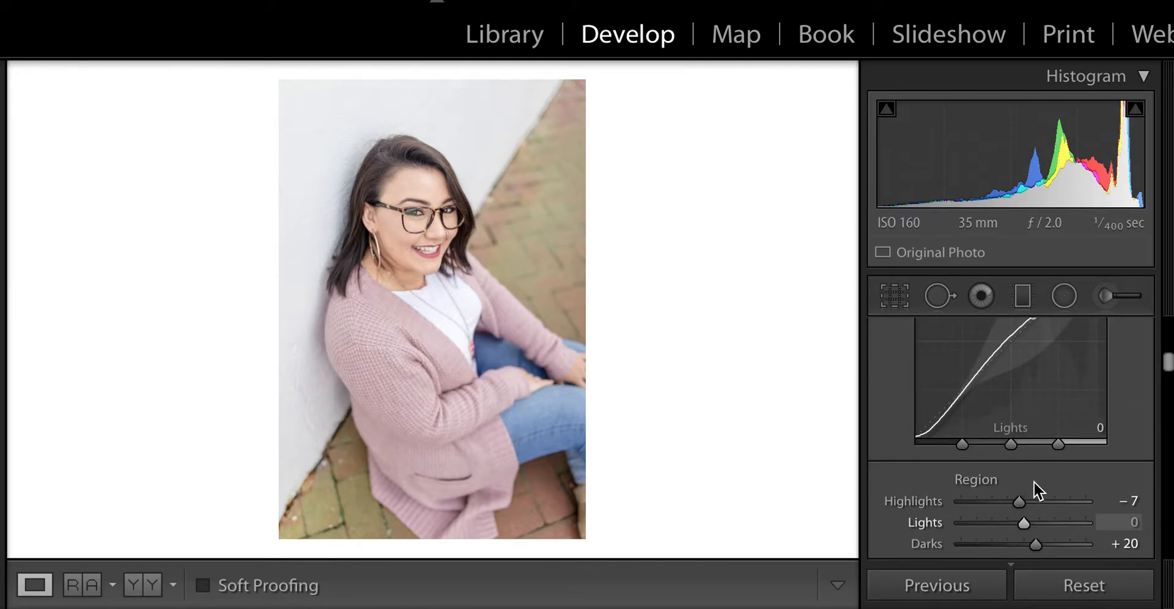
Switch the tone curve to point editing and add a slightly raised midpoint on the RGB curve to brighten the midtones
scroll(1038, 477, "down", 2)
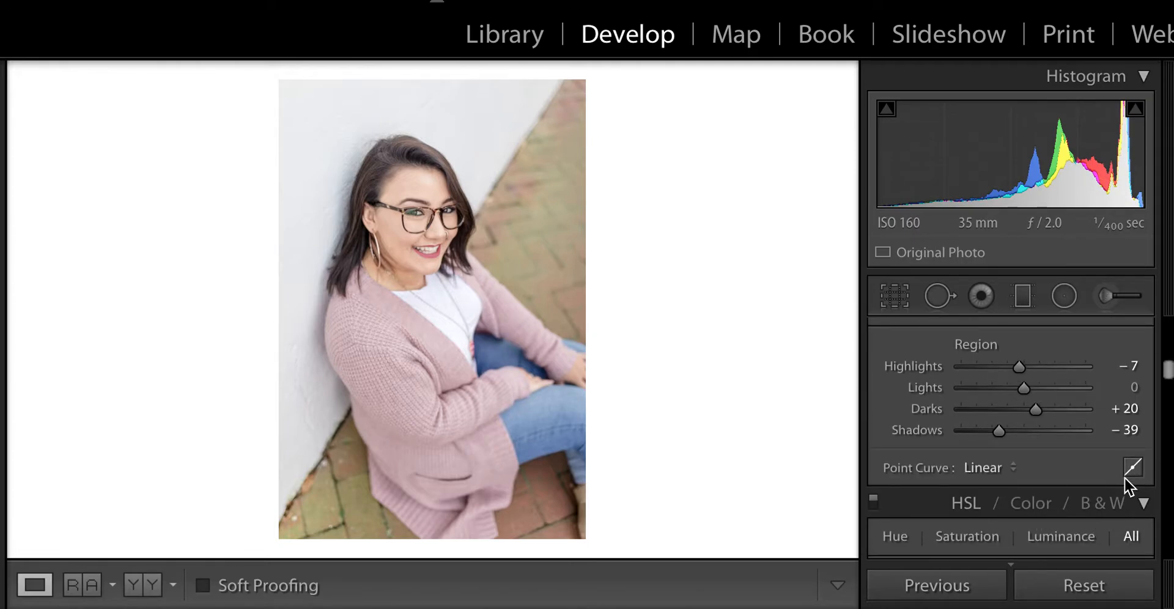
scroll(1128, 483, "down", 2)
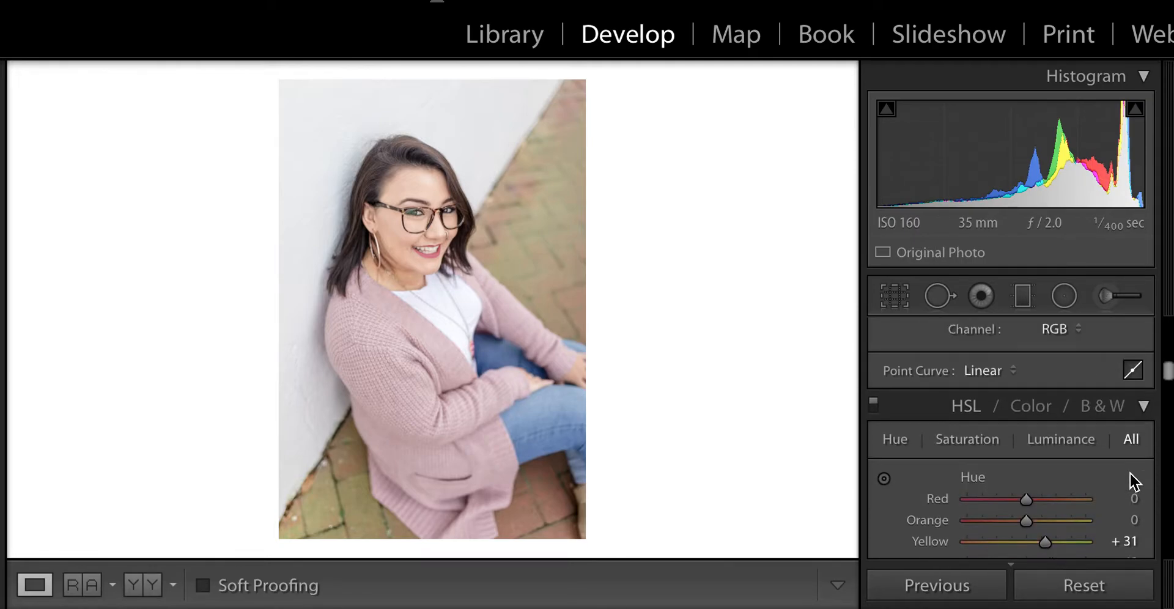
scroll(1115, 419, "up", 4)
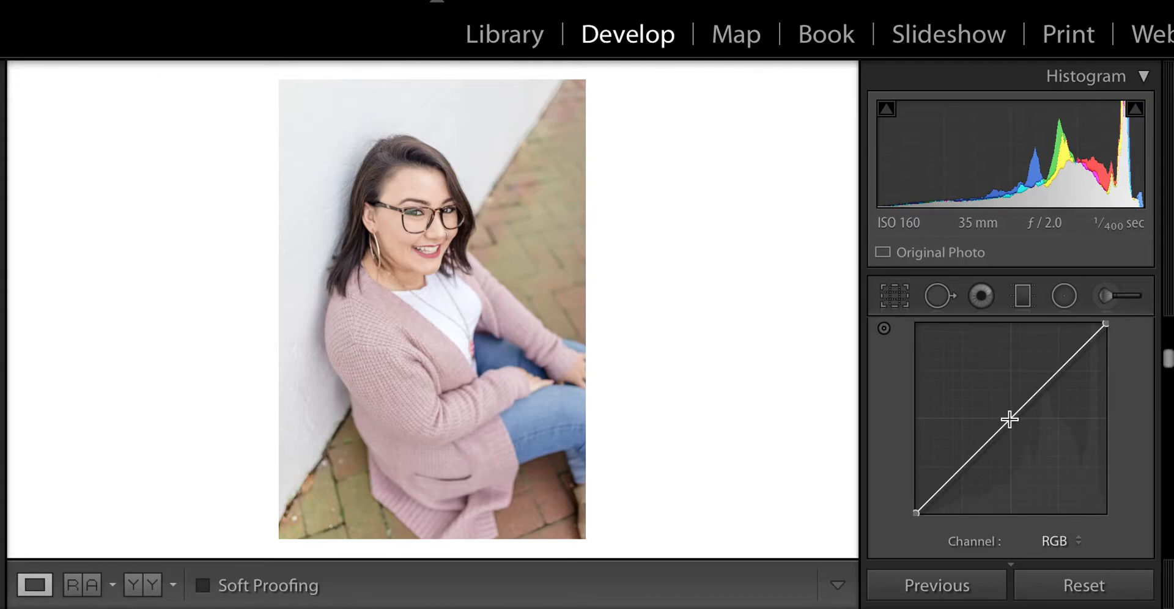
left_click(1010, 419)
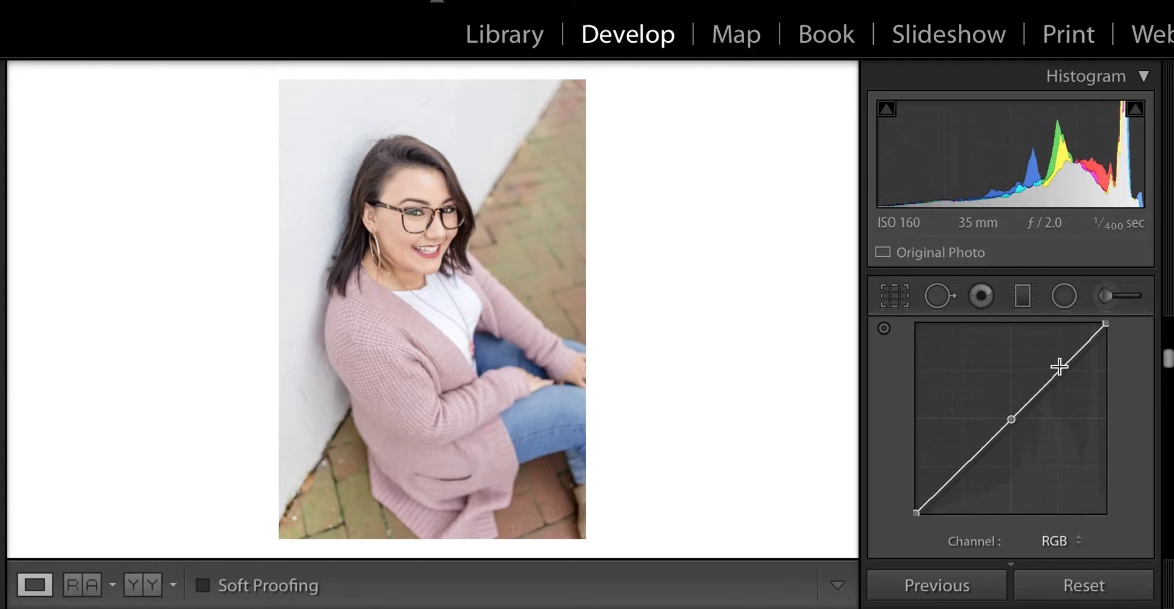
left_click_drag(1013, 422, 1006, 411)
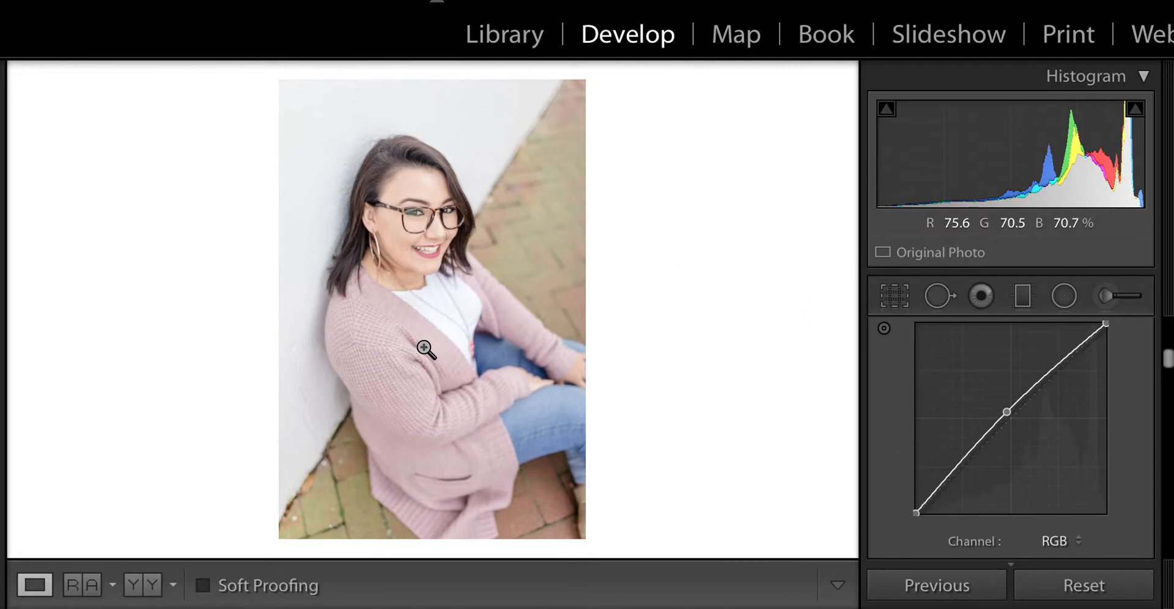
Add a slightly lowered shadow point at about 24% and a highlight point on the RGB curve, and check the face
left_click(958, 466)
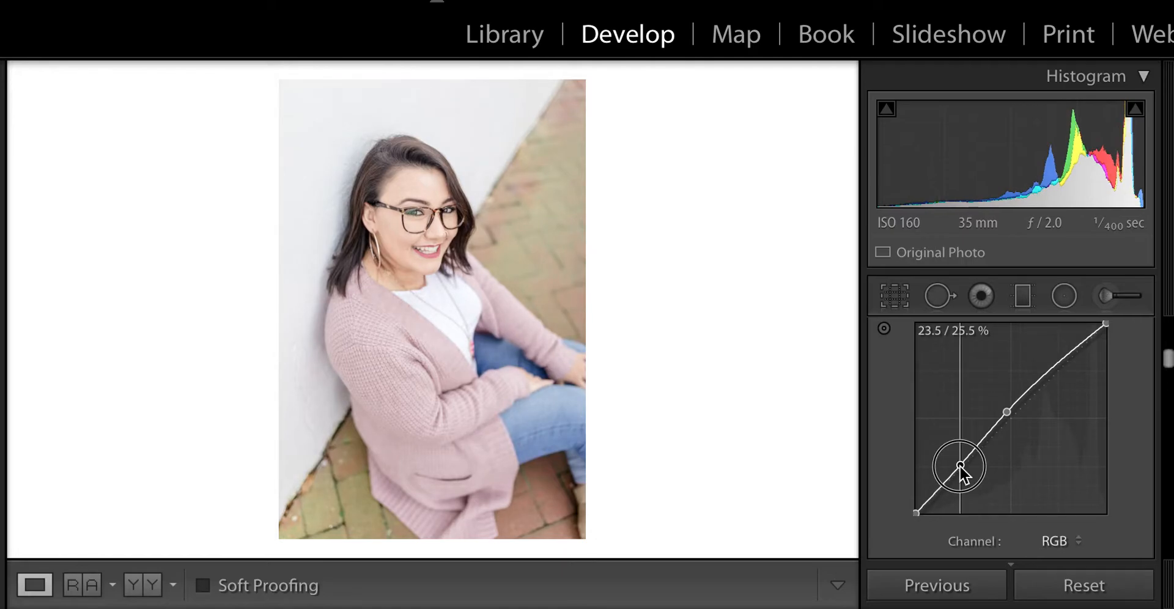
left_click_drag(960, 467, 962, 469)
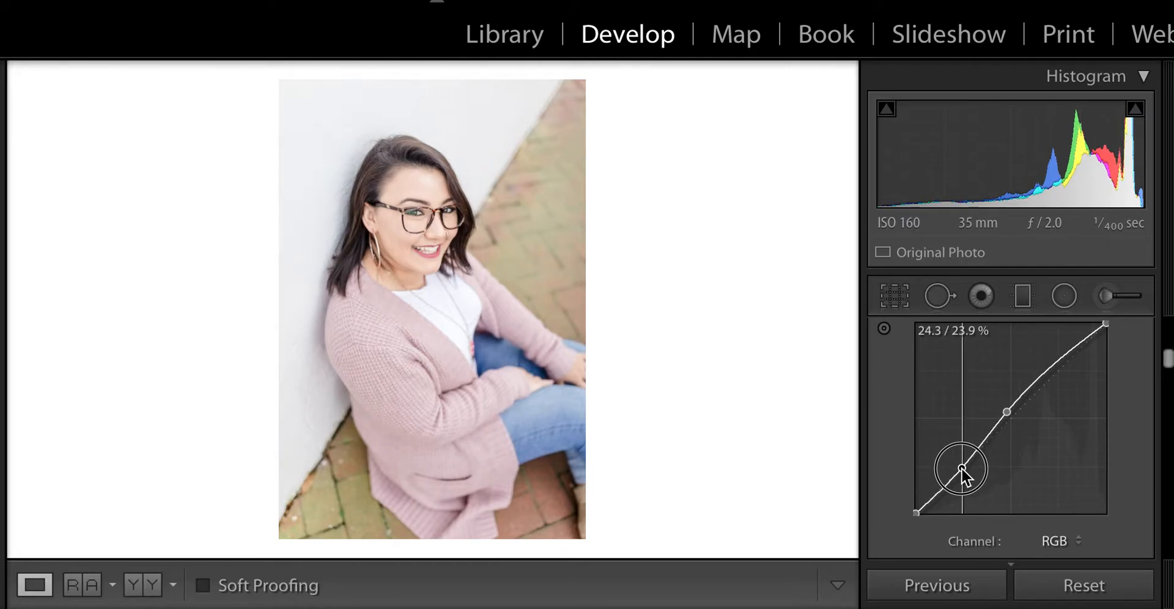
left_click_drag(963, 468, 958, 468)
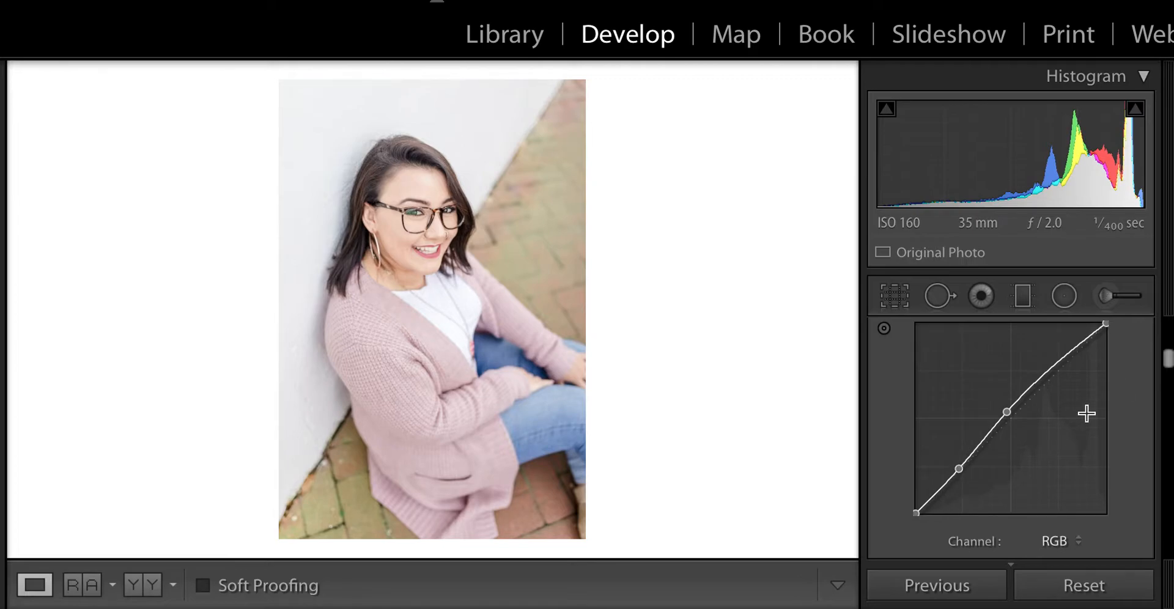
left_click_drag(1069, 352, 1068, 353)
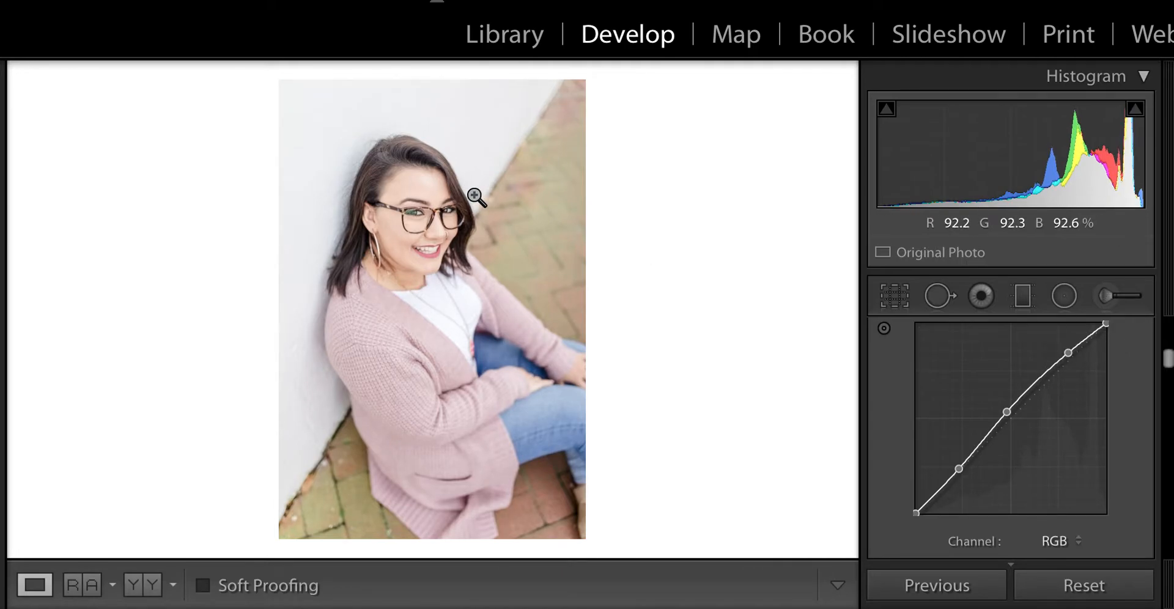
left_click(430, 189)
left_click(432, 192)
In the Basic adjustments, reduce Shadows to +51 and set Contrast to +10
scroll(1054, 359, "up", 10)
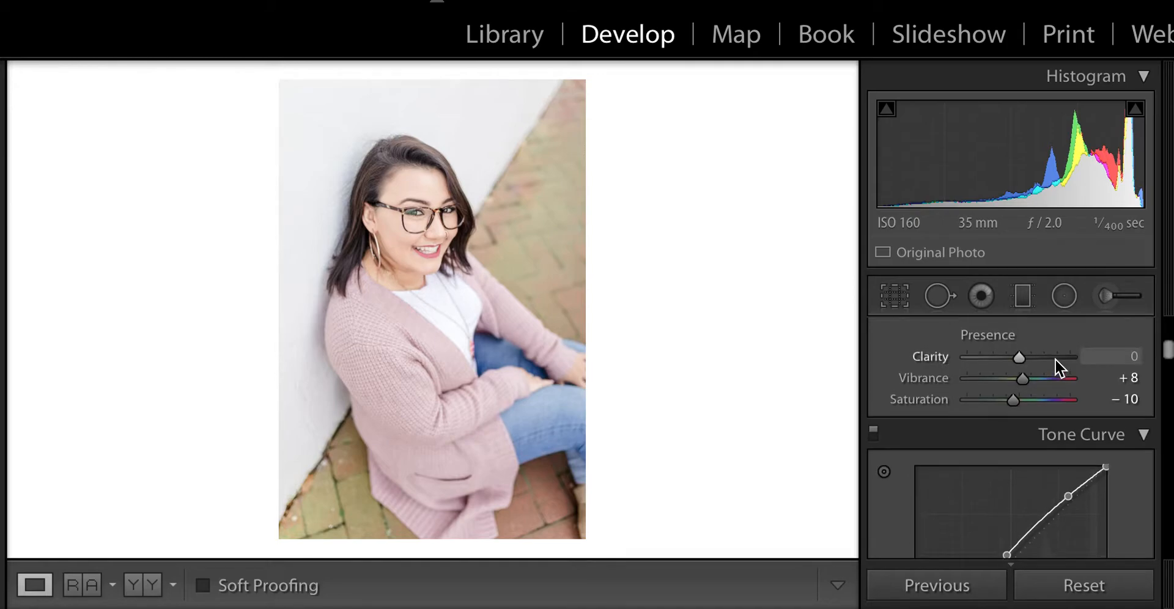
scroll(1054, 359, "up", 2)
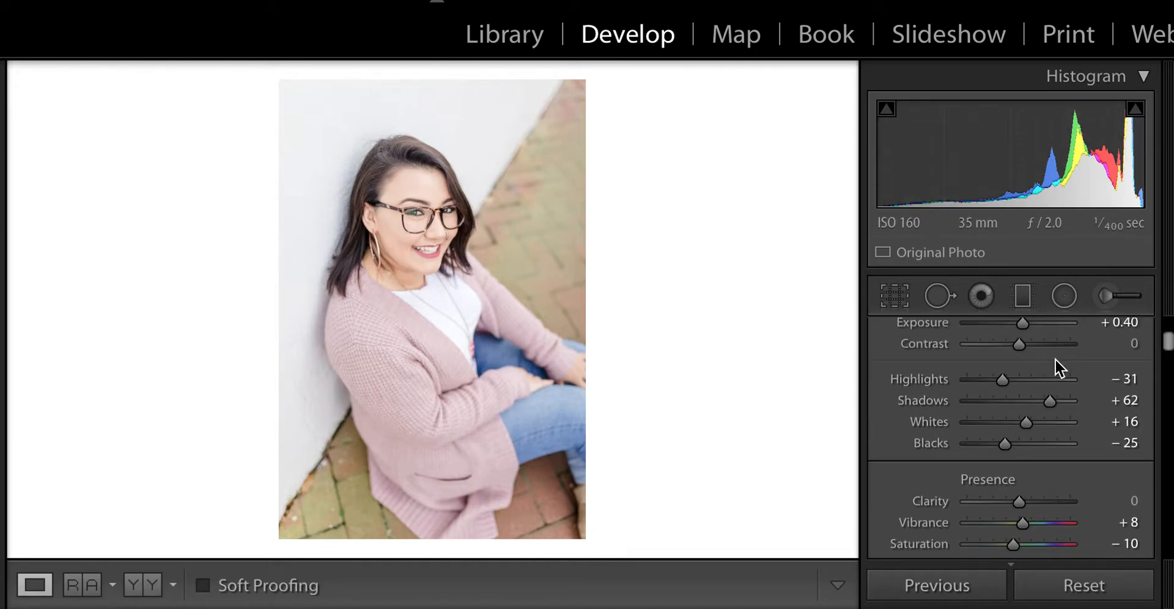
left_click_drag(1047, 401, 1045, 401)
left_click_drag(1019, 344, 1028, 352)
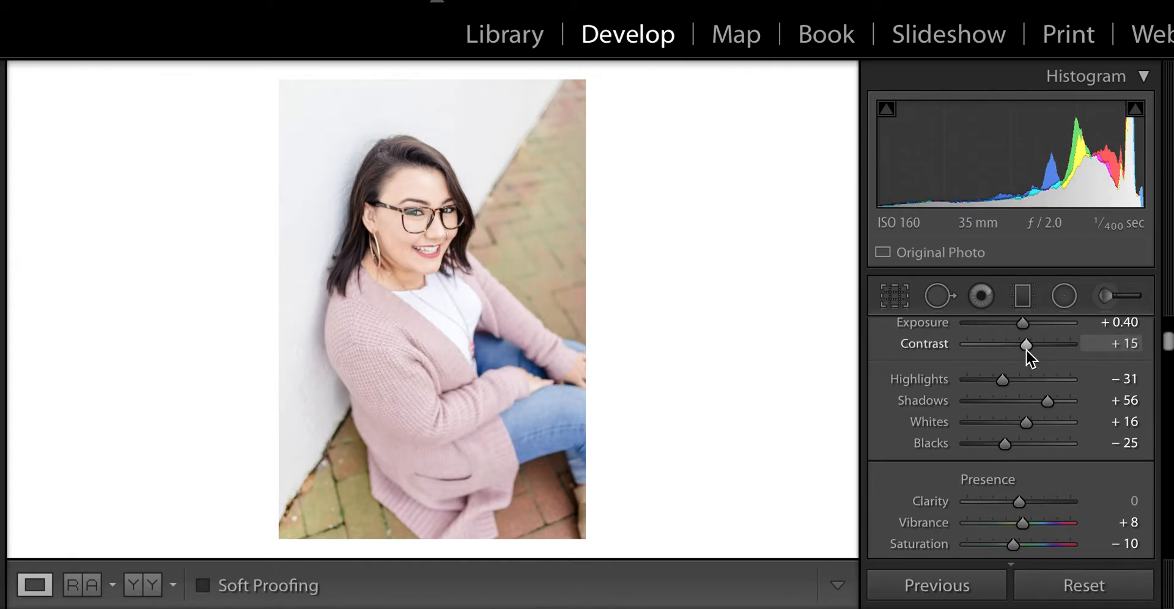
left_click_drag(1050, 406, 1049, 407)
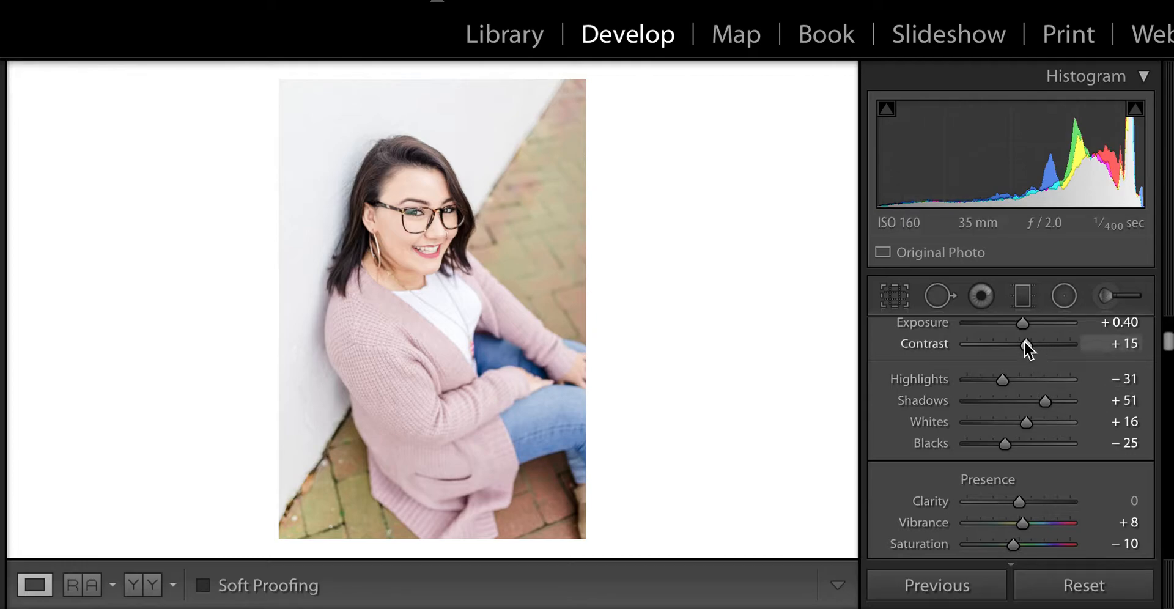
left_click_drag(1026, 346, 1023, 347)
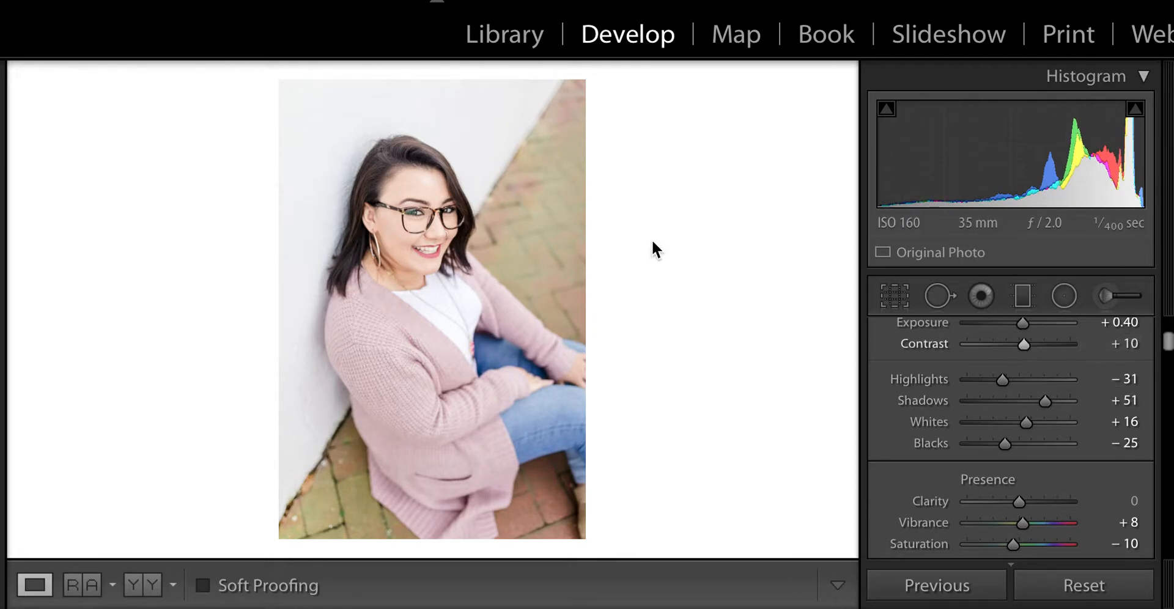
scroll(1098, 416, "down", 3)
scroll(1099, 416, "down", 15)
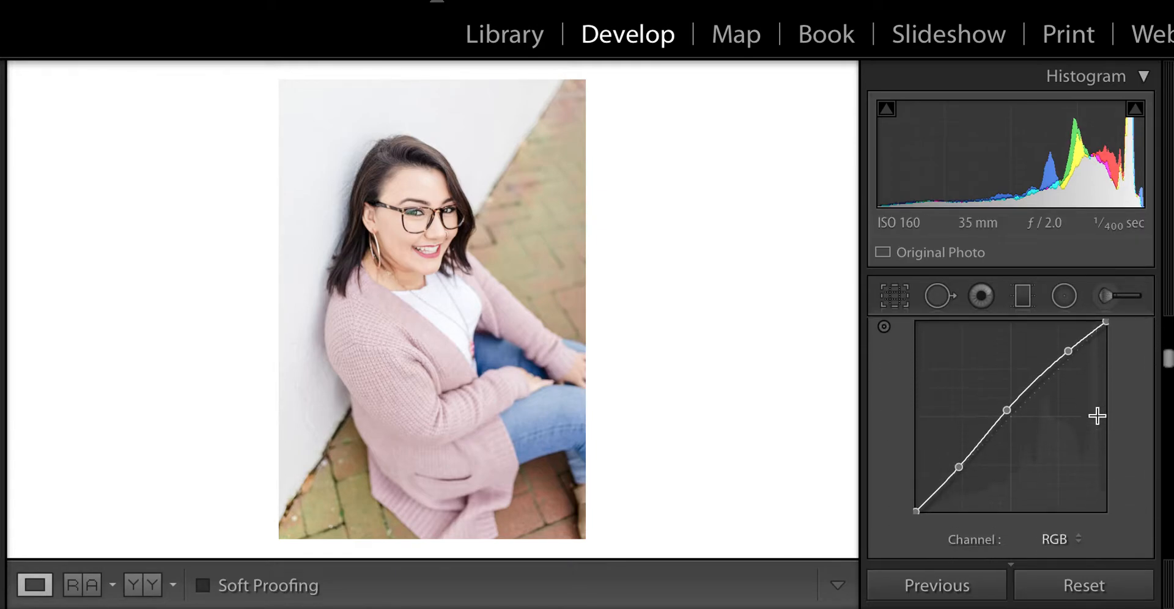
In the manual Lens Corrections, set the Vignetting Amount to +23 to lighten the photo's edges
scroll(1100, 421, "down", 15)
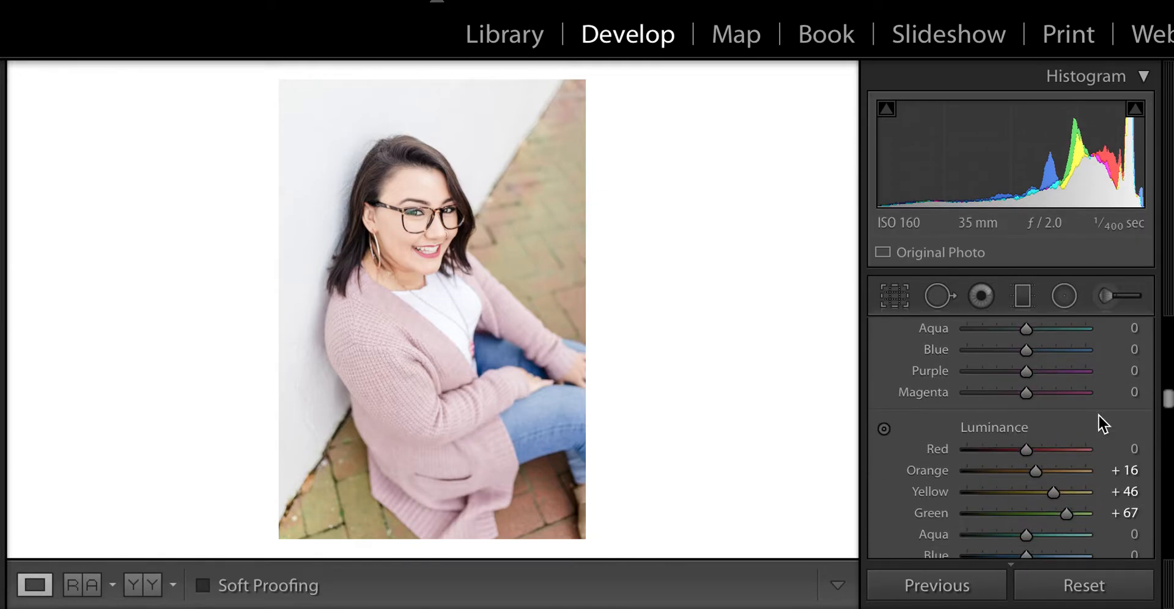
scroll(1098, 416, "up", 8)
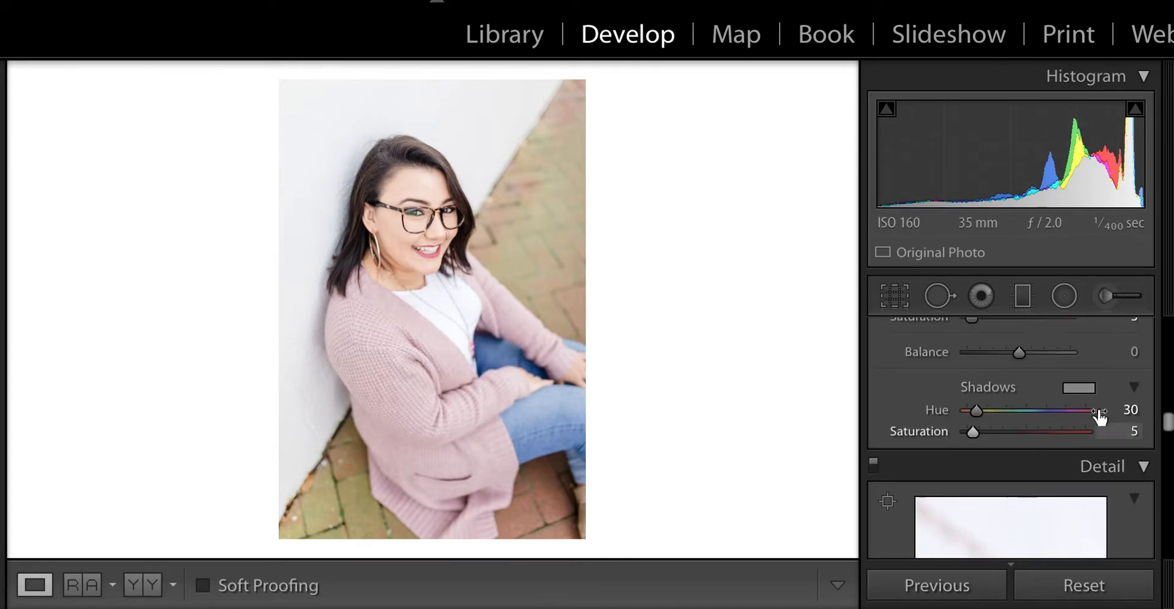
scroll(1098, 422, "down", 6)
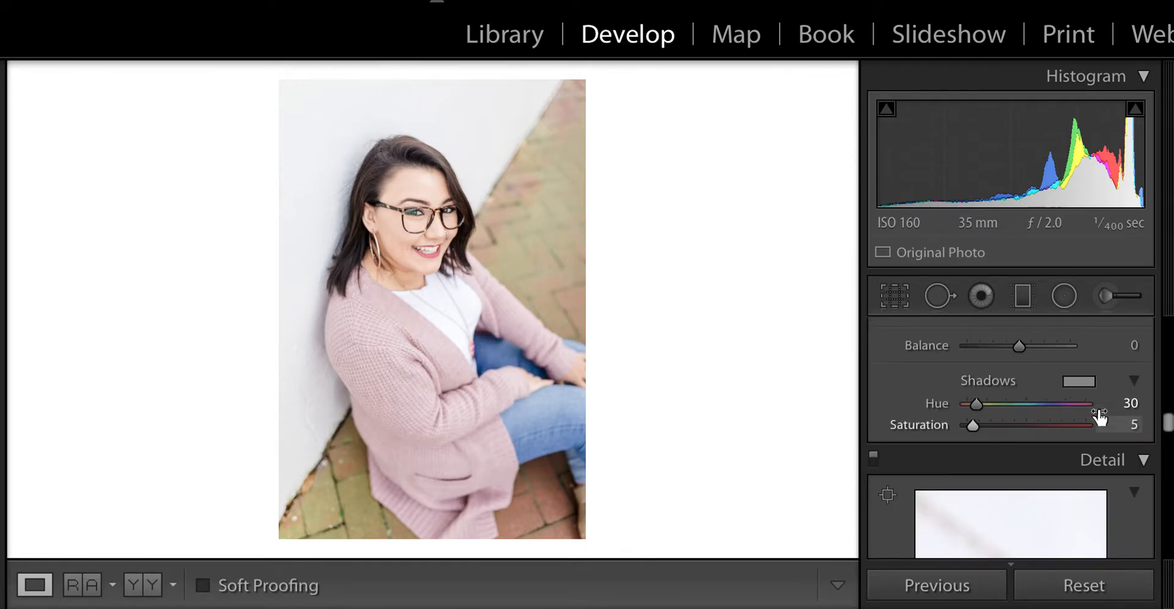
scroll(1099, 415, "down", 6)
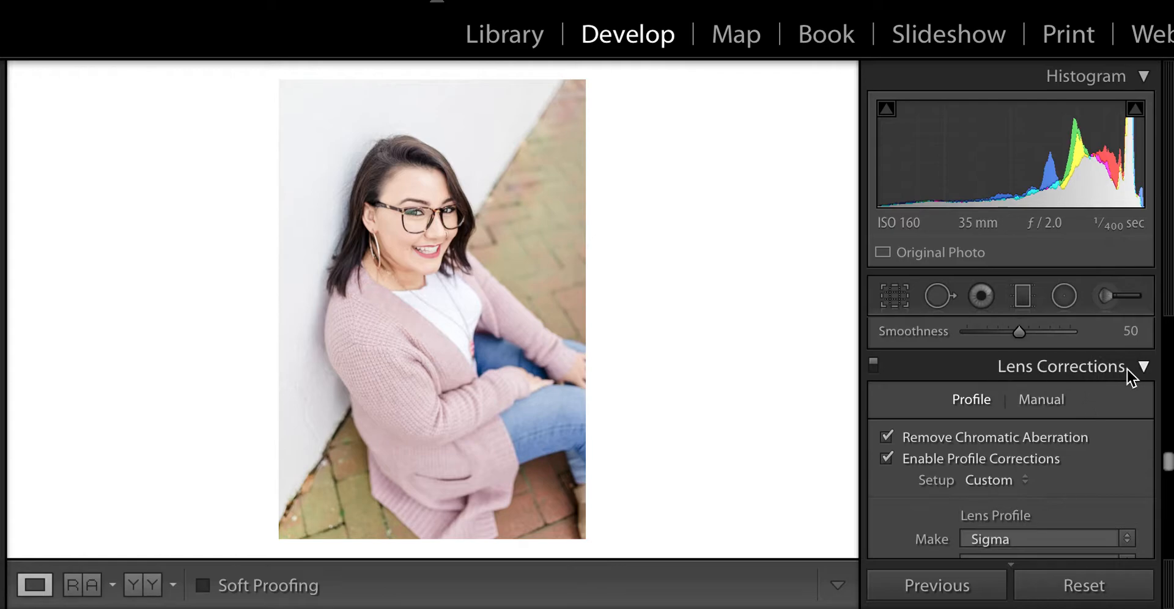
scroll(1128, 372, "down", 2)
left_click(1041, 338)
scroll(1041, 345, "down", 5)
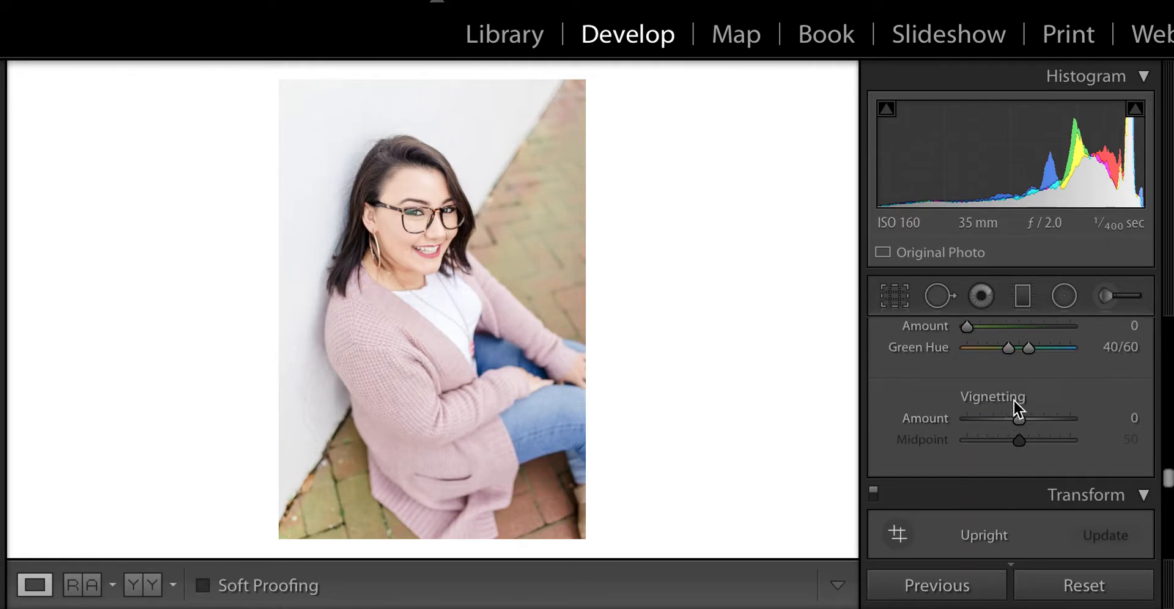
left_click_drag(1017, 414, 1029, 414)
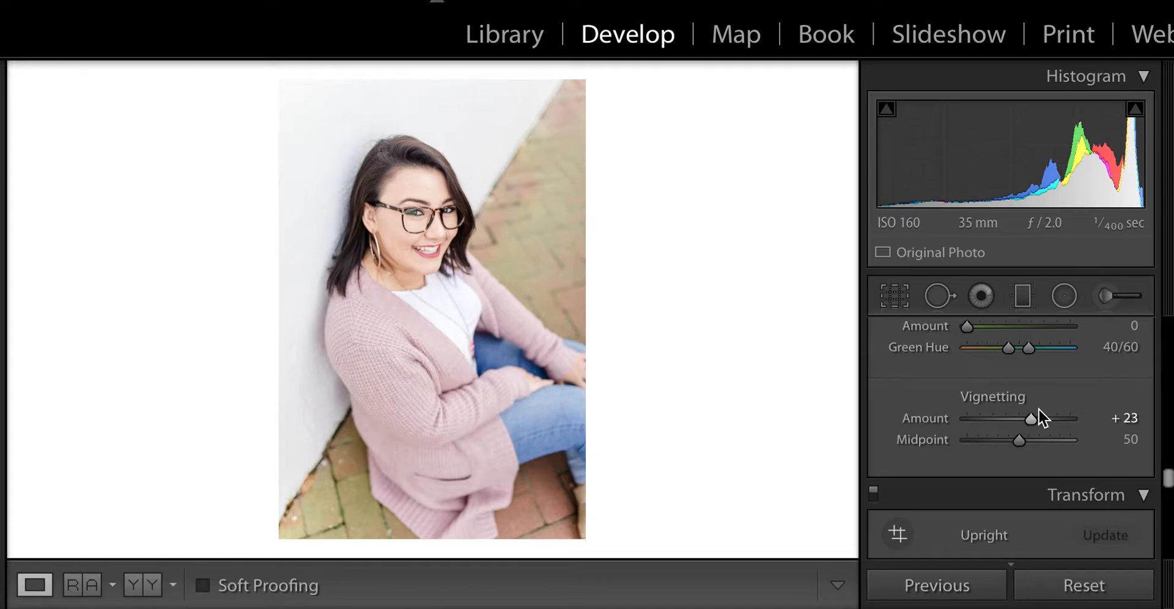
Review the Detail, HSL and Basic adjustments applied to the portrait
scroll(1038, 408, "up", 1)
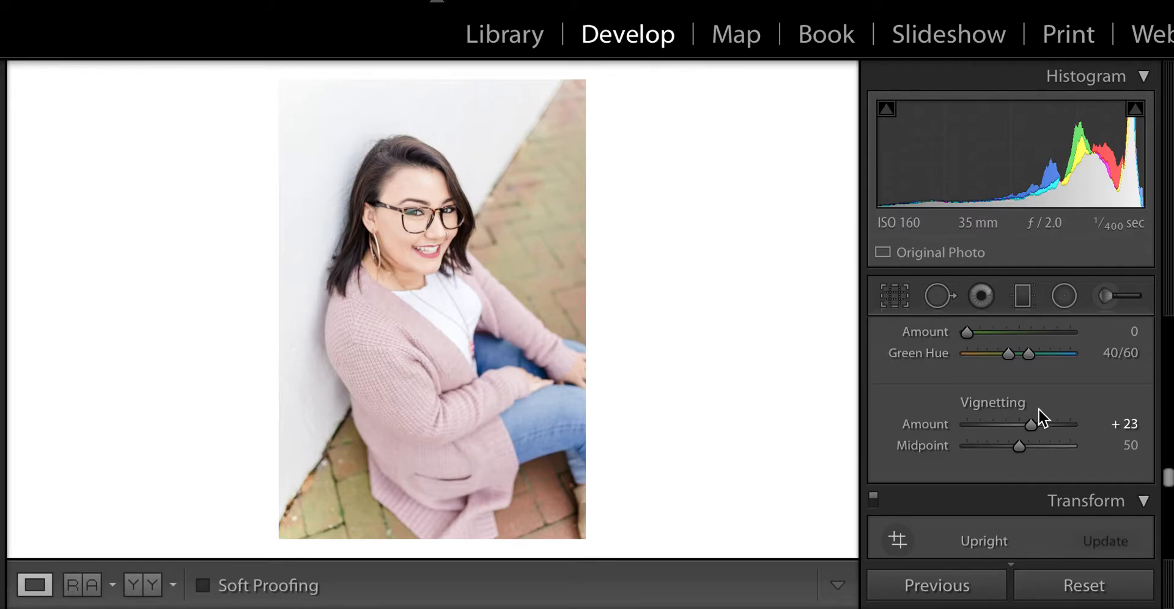
scroll(1034, 406, "up", 6)
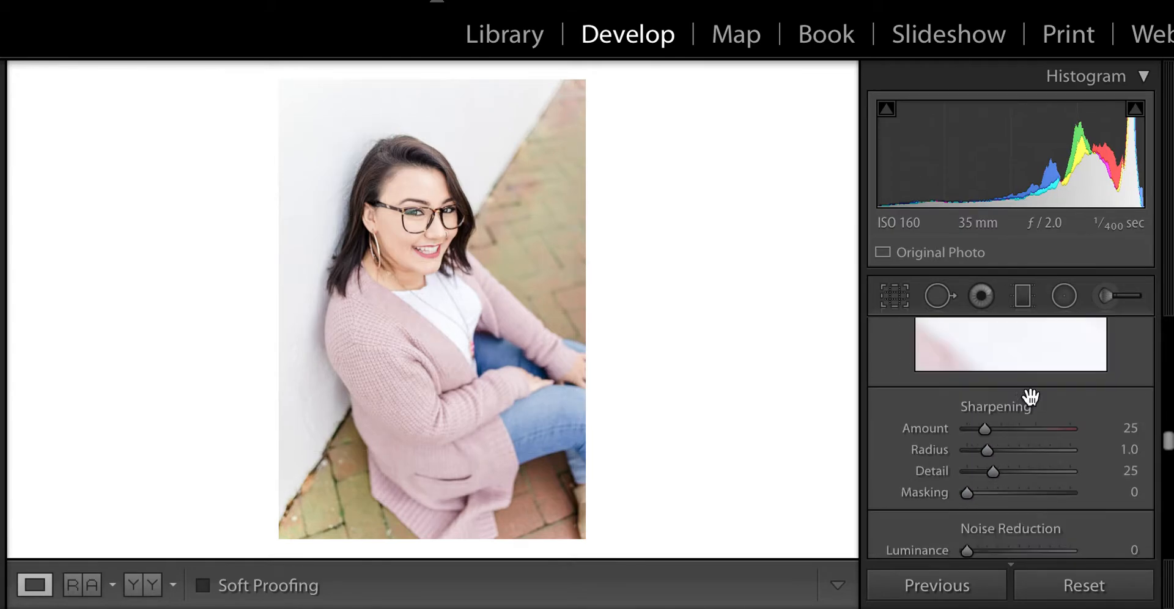
scroll(1033, 405, "up", 15)
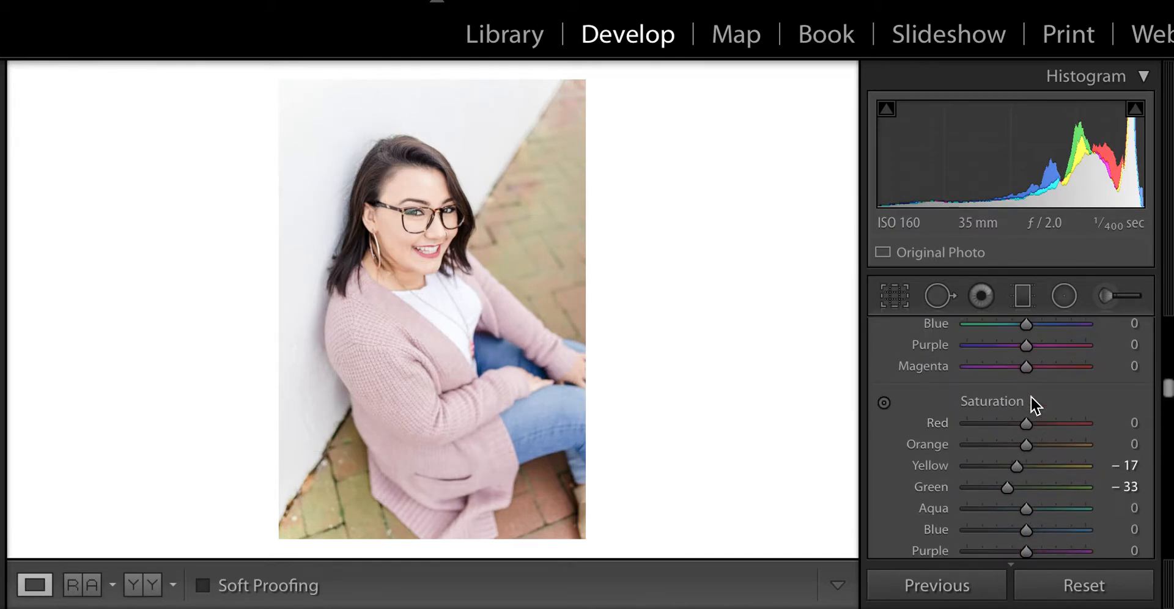
scroll(1031, 400, "up", 12)
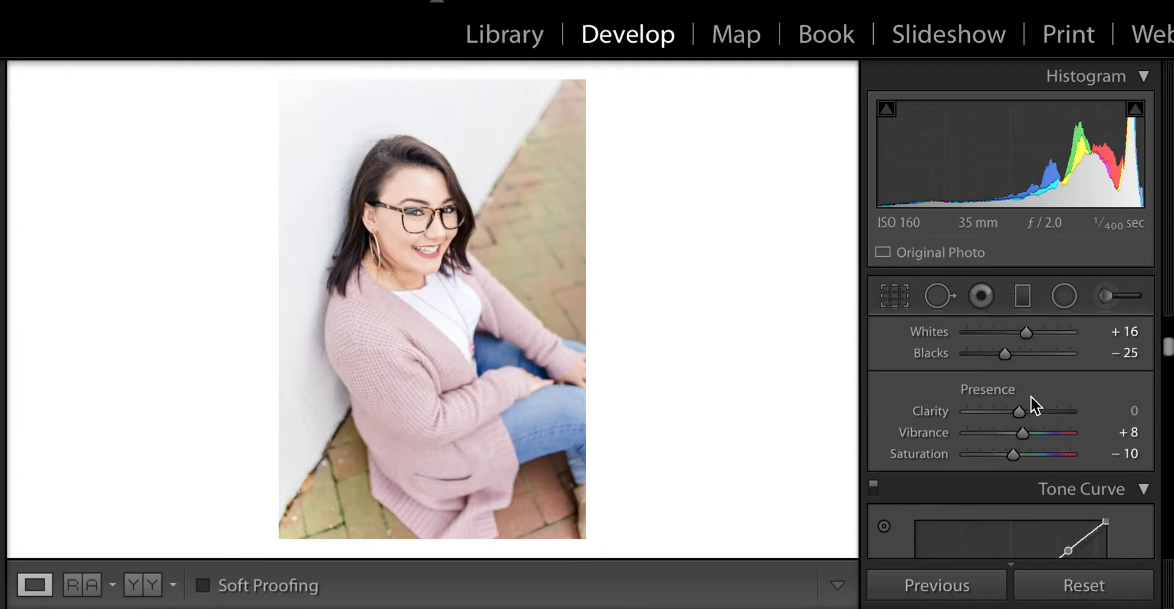
scroll(1033, 405, "down", 20)
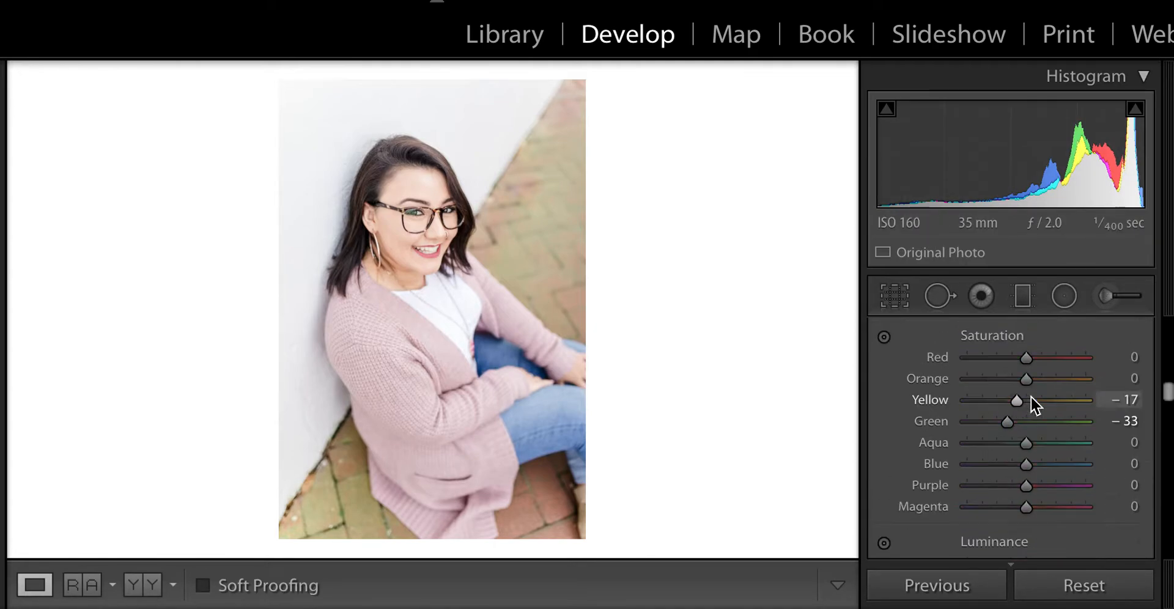
scroll(1031, 399, "down", 3)
scroll(1031, 398, "up", 3)
scroll(1031, 399, "down", 8)
scroll(1033, 404, "down", 8)
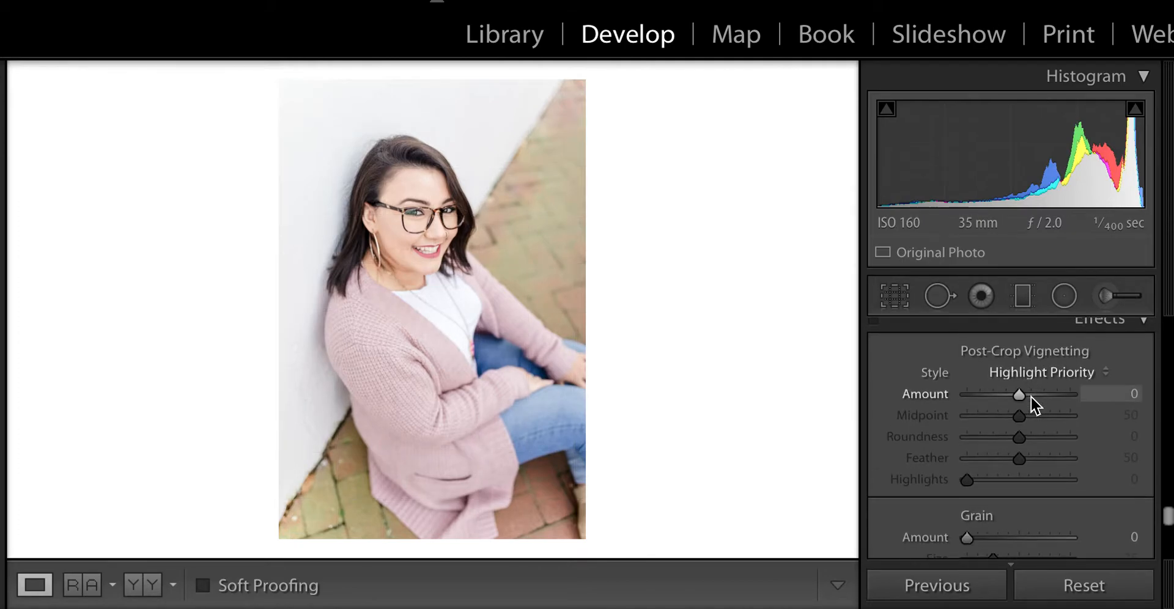
Look over the Effects, Transform and manual Lens Corrections settings, including both kinds of vignetting
scroll(975, 511, "down", 2)
scroll(967, 518, "up", 2)
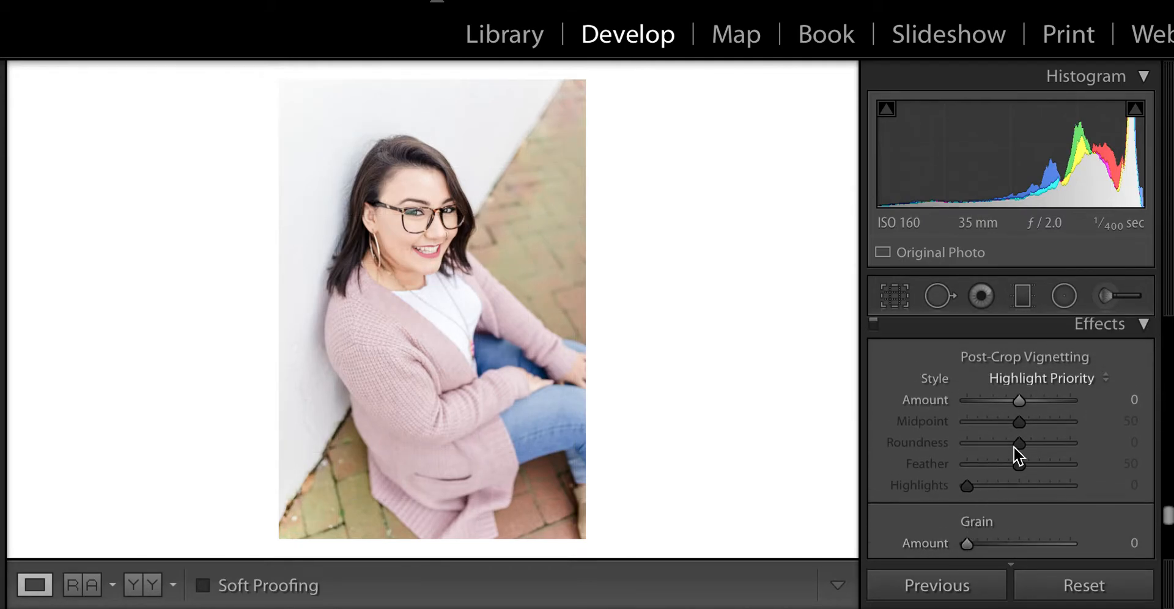
scroll(1016, 455, "down", 3)
scroll(1013, 446, "up", 5)
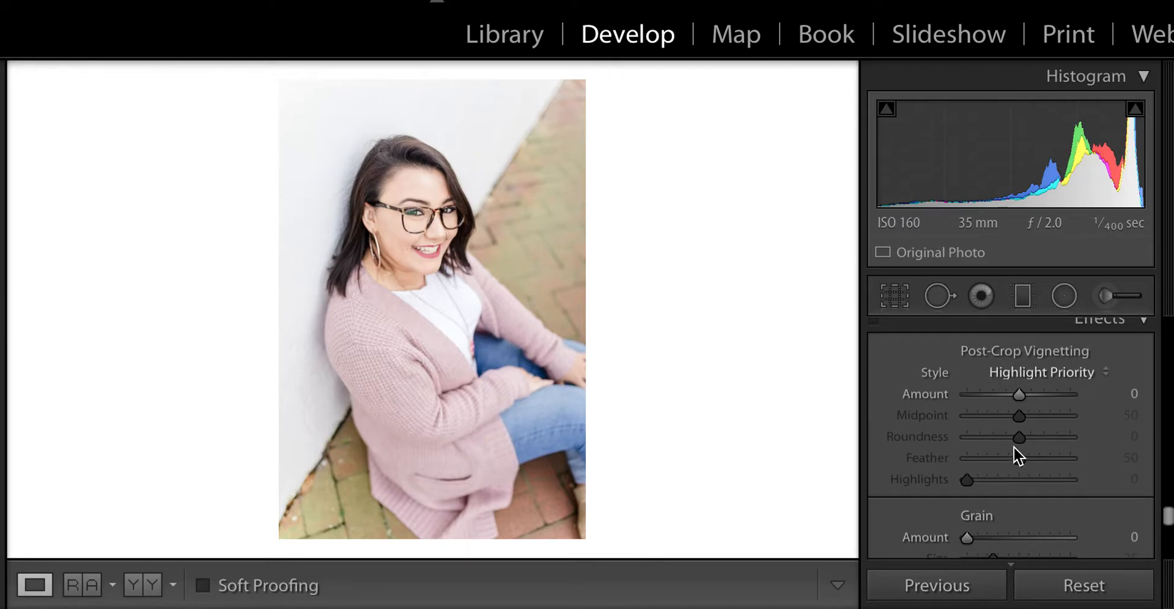
scroll(1013, 456, "up", 6)
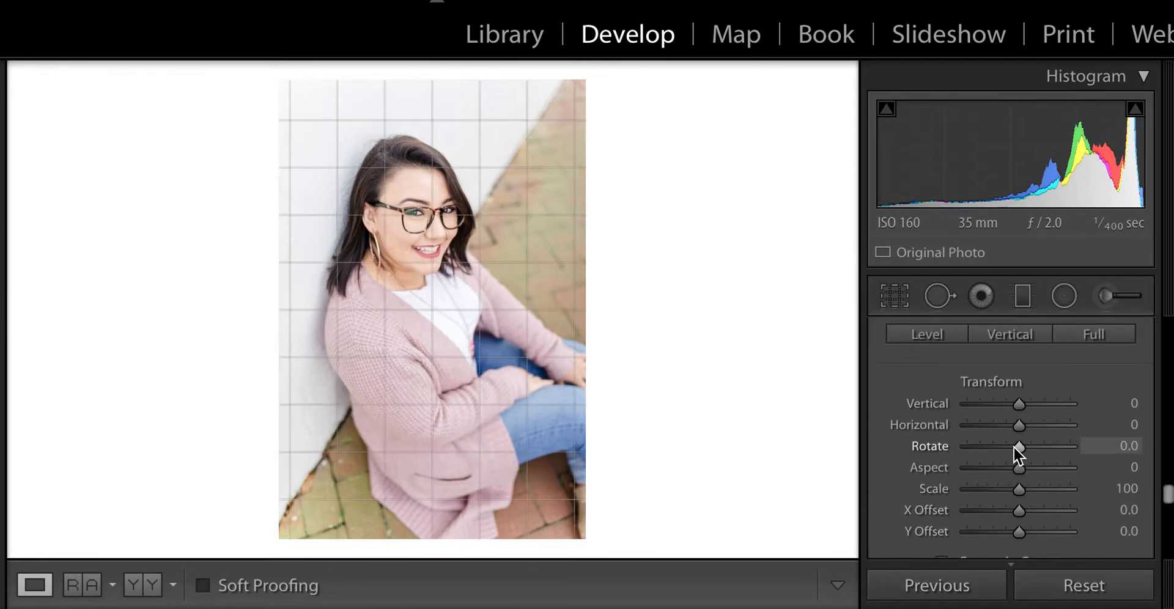
scroll(1013, 456, "down", 2)
scroll(1014, 453, "up", 3)
scroll(1014, 452, "down", 1)
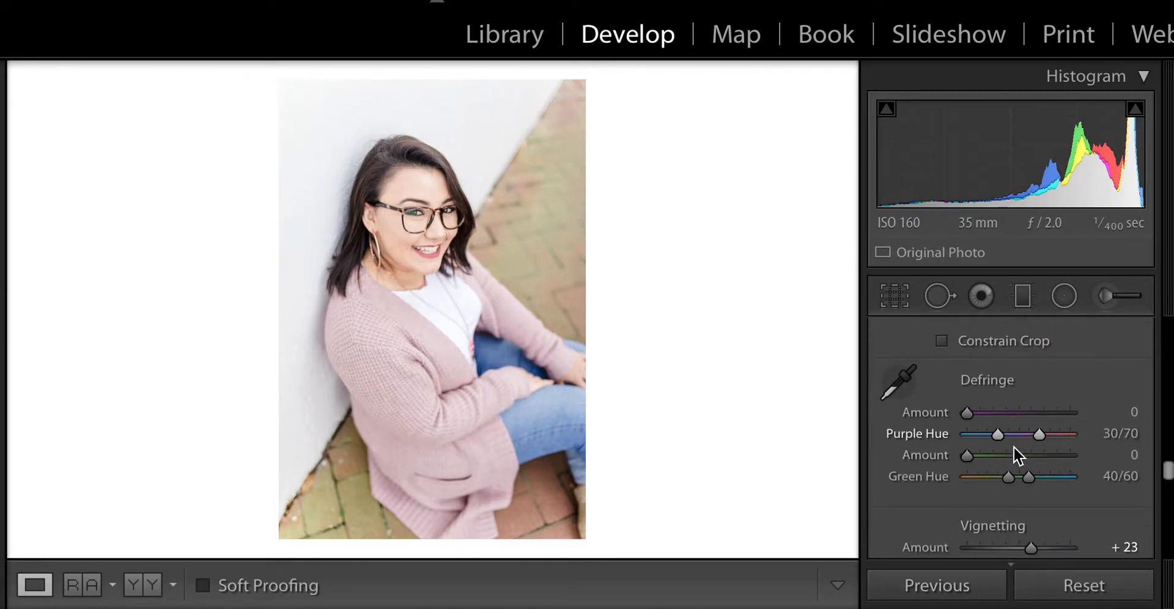
scroll(1015, 452, "up", 2)
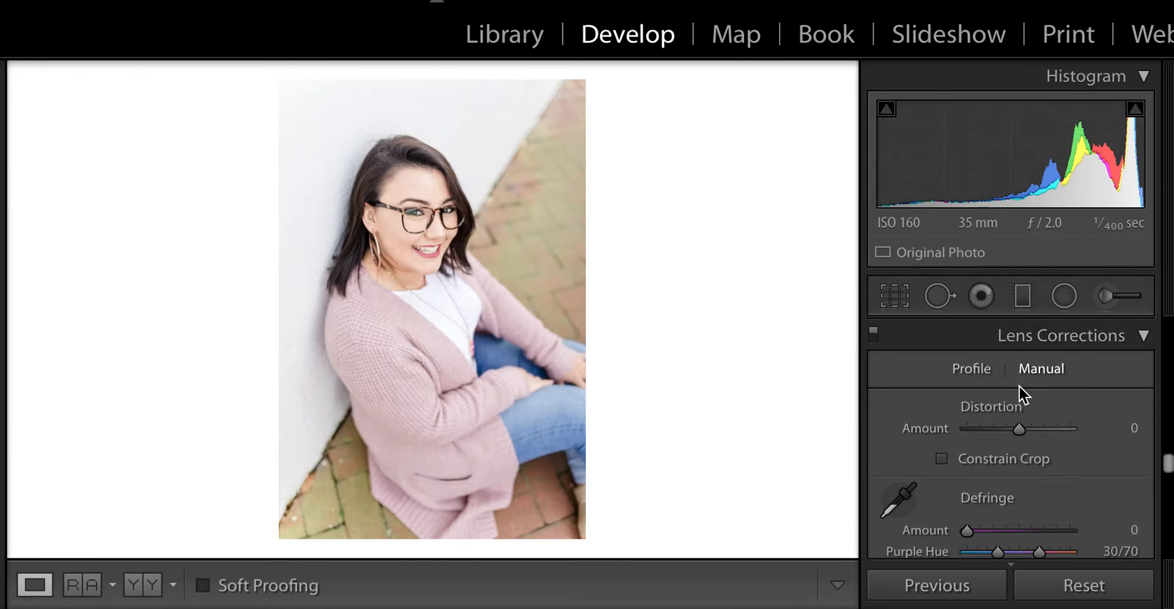
scroll(1063, 396, "down", 1)
scroll(1061, 396, "down", 7)
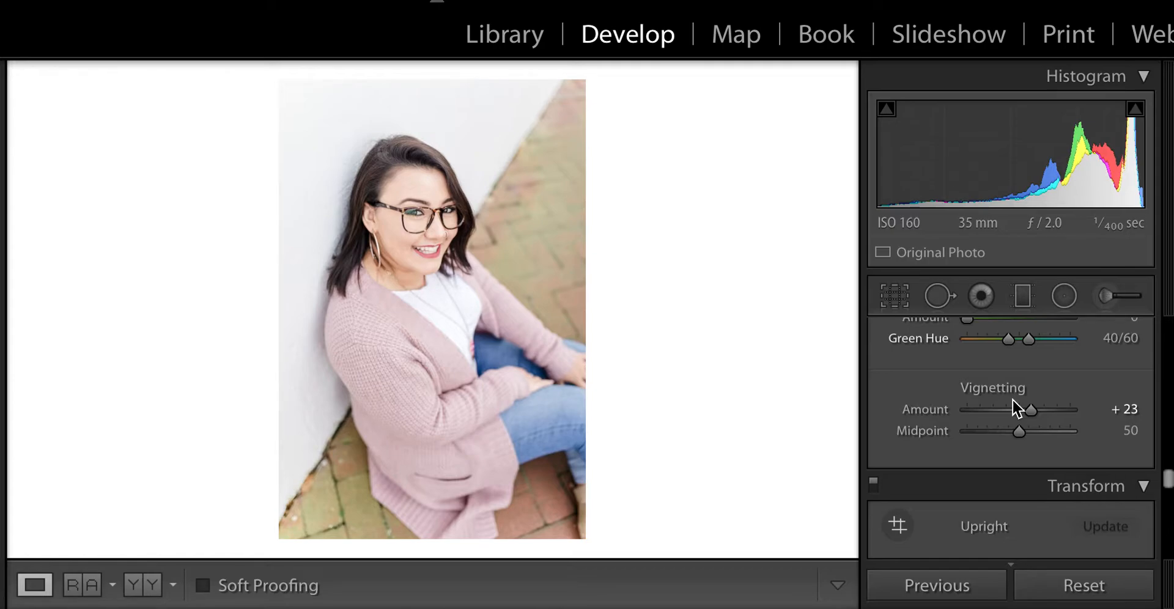
Compare the portrait before and after side by side, and reduce the Orange luminance to +12
key("y")
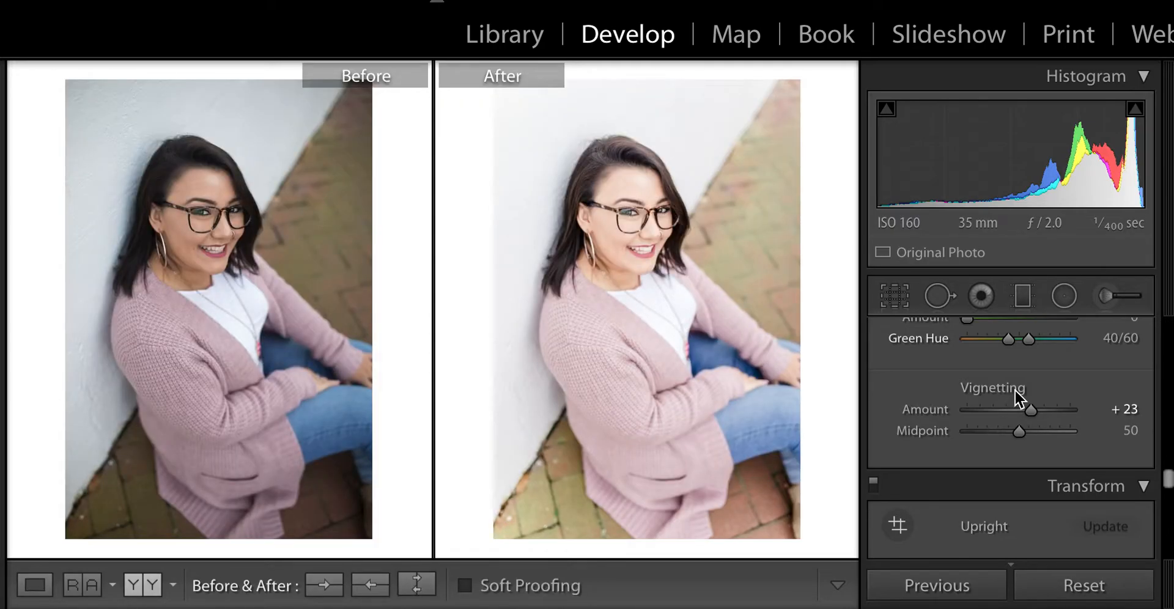
scroll(1012, 397, "up", 5)
scroll(1018, 398, "up", 1)
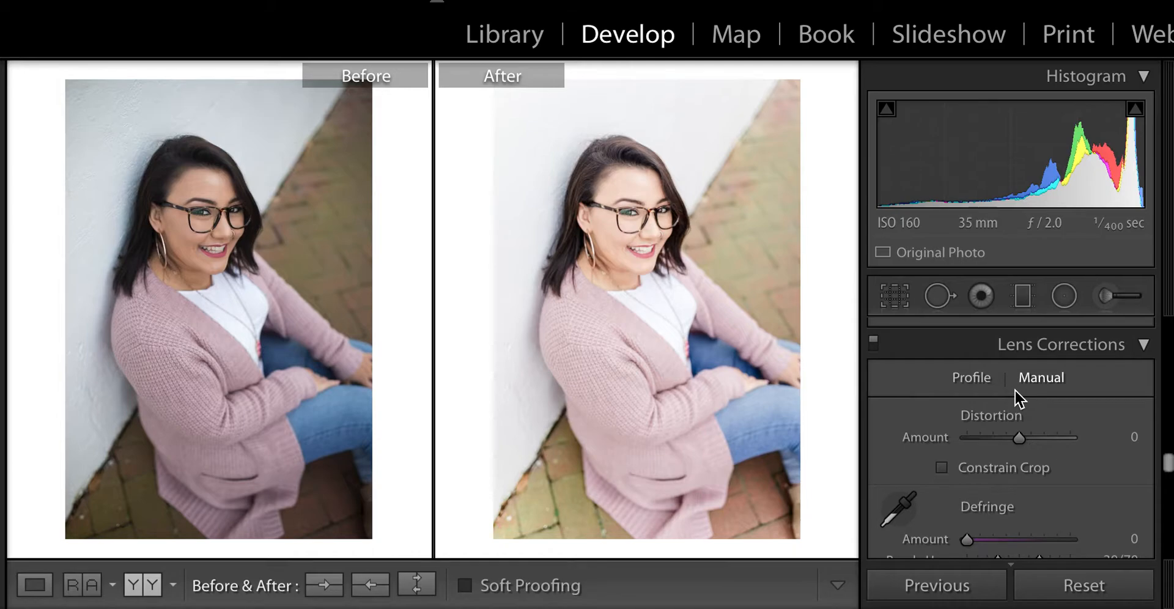
scroll(1015, 397, "up", 6)
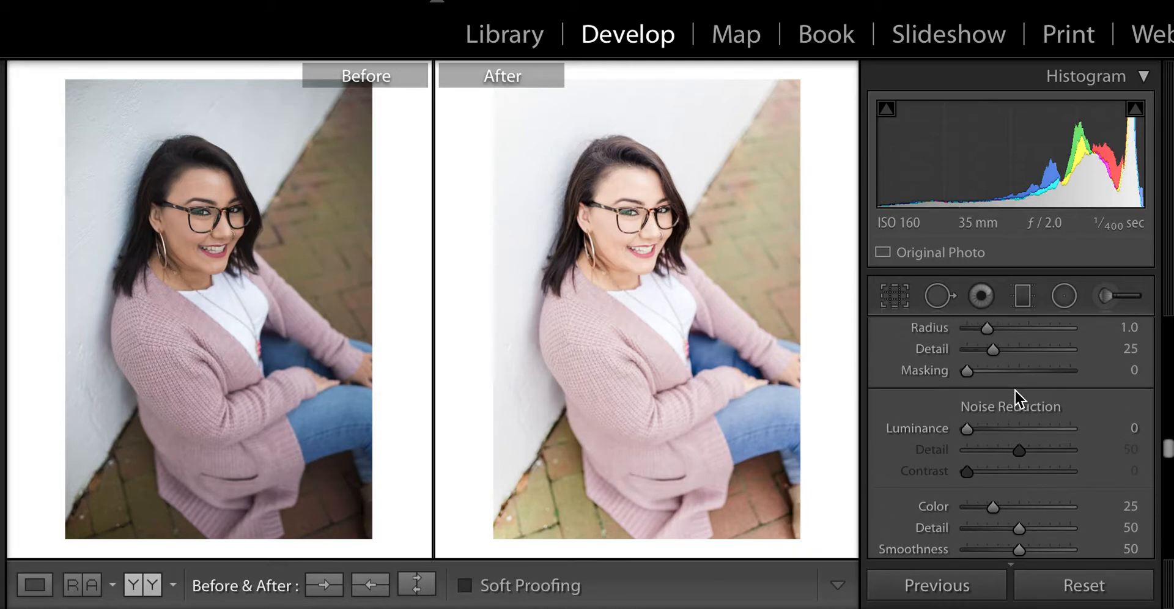
scroll(1016, 397, "up", 4)
scroll(1015, 391, "down", 3)
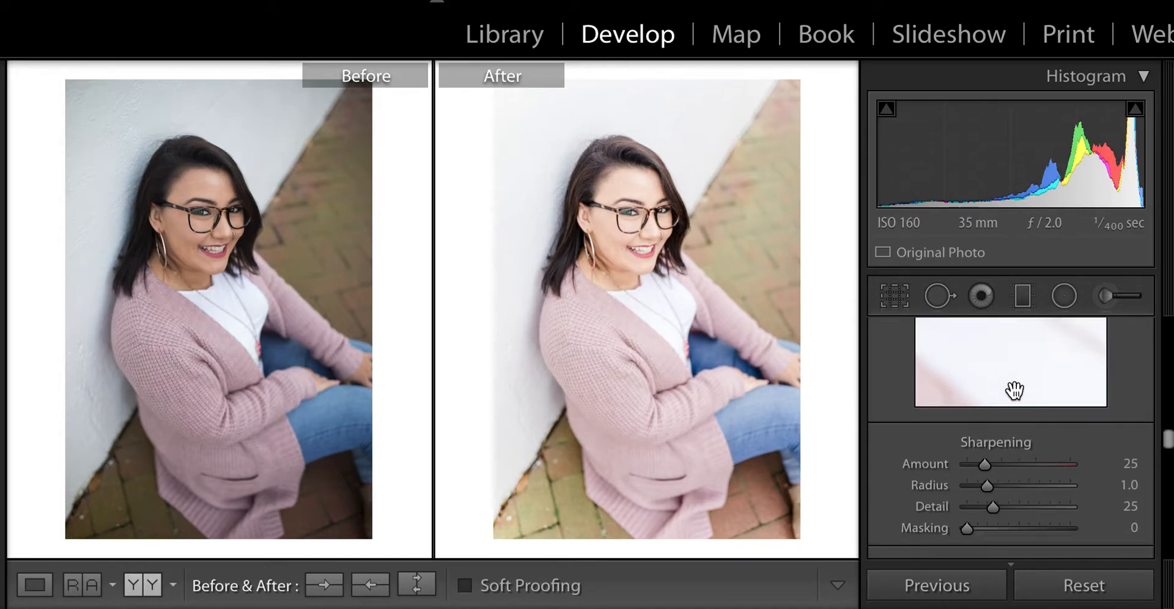
scroll(1015, 394, "up", 7)
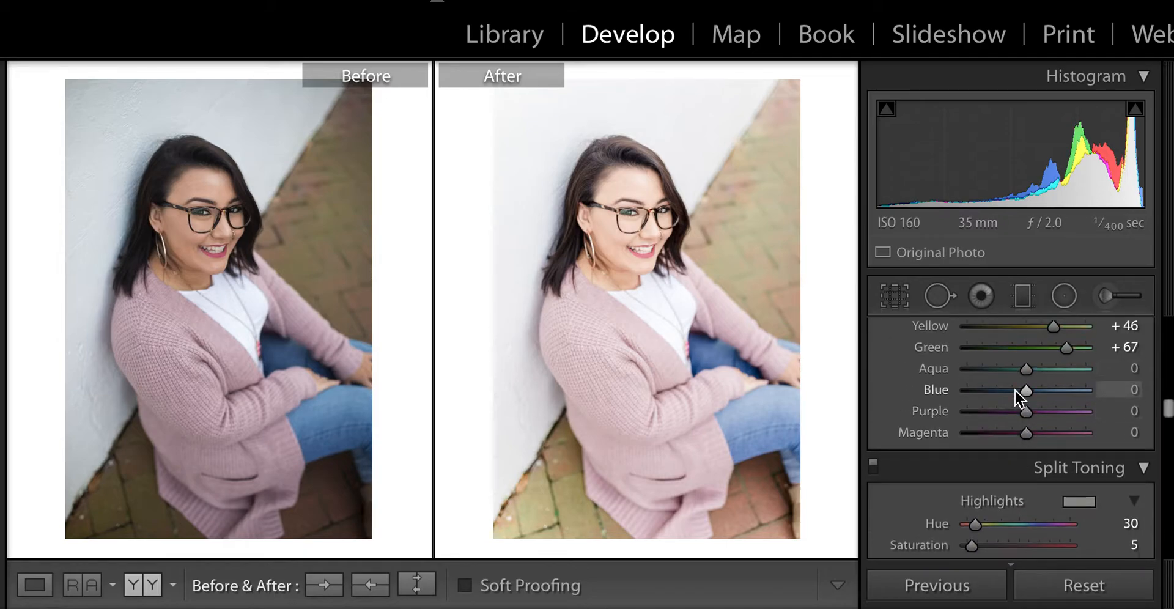
left_click_drag(1040, 412, 1038, 415)
Fine-tune the Basic tones with Shadows at +50, Highlights at −15 and Exposure at +0.40
scroll(1037, 415, "up", 8)
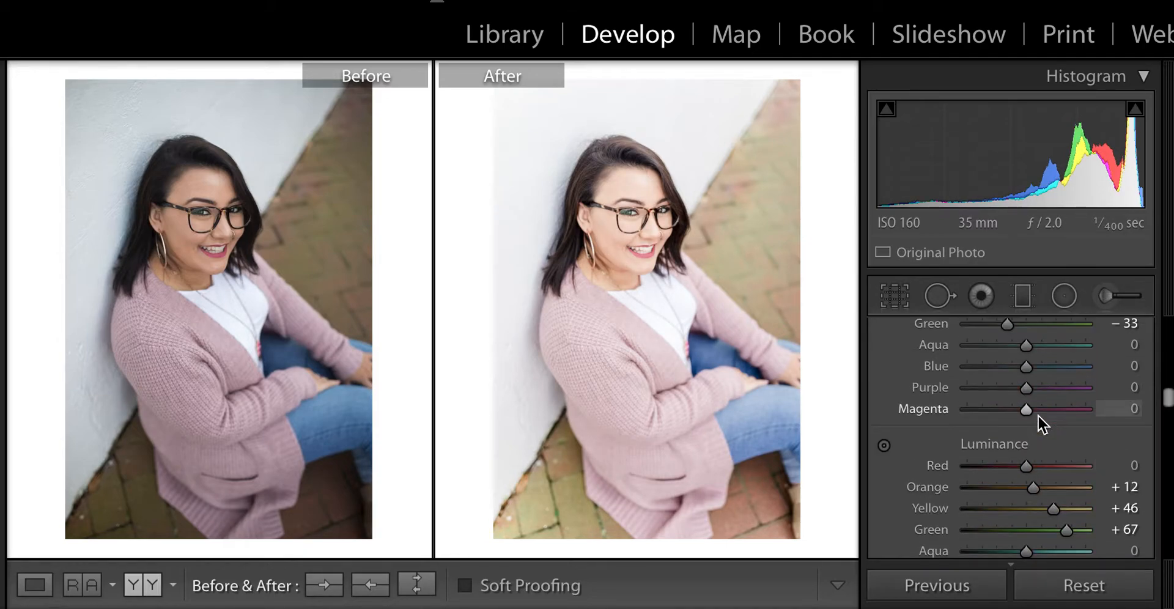
scroll(1038, 415, "up", 10)
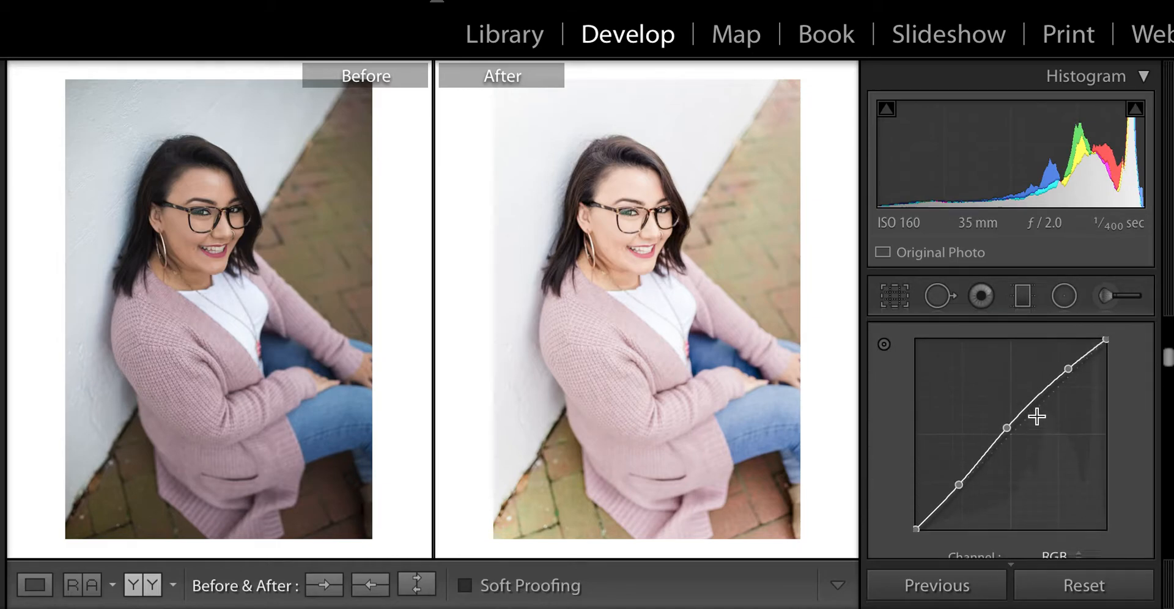
scroll(1037, 414, "up", 2)
left_click_drag(1047, 398, 1016, 384)
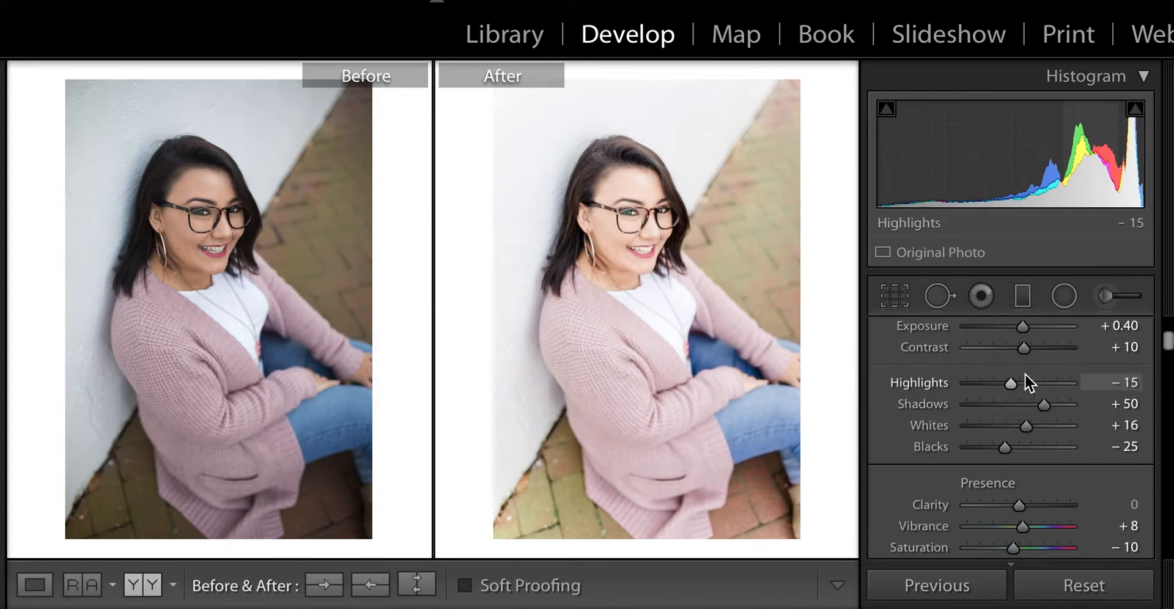
left_click_drag(1021, 323, 1021, 322)
Return to the single-image view and inspect the eyes and glasses close up
key("y")
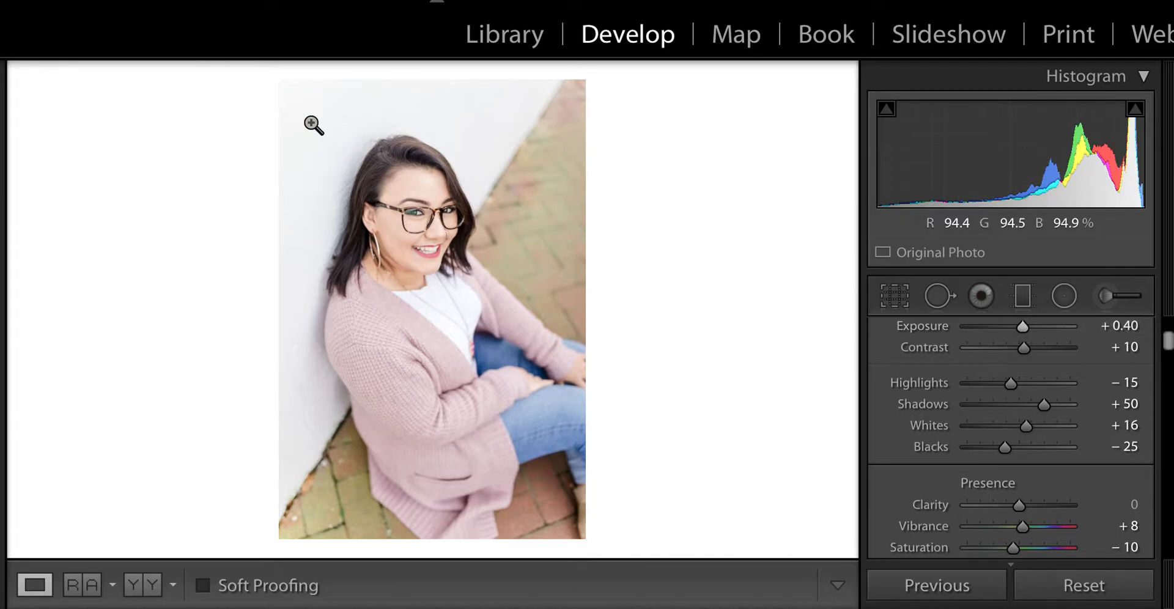
left_click(425, 203)
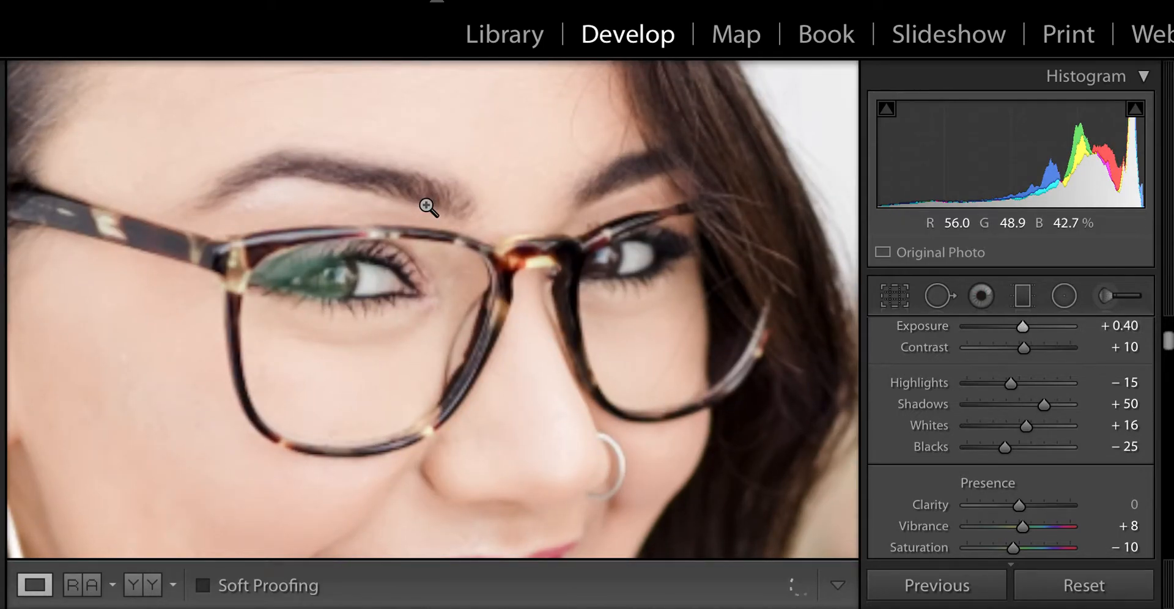
left_click(426, 203)
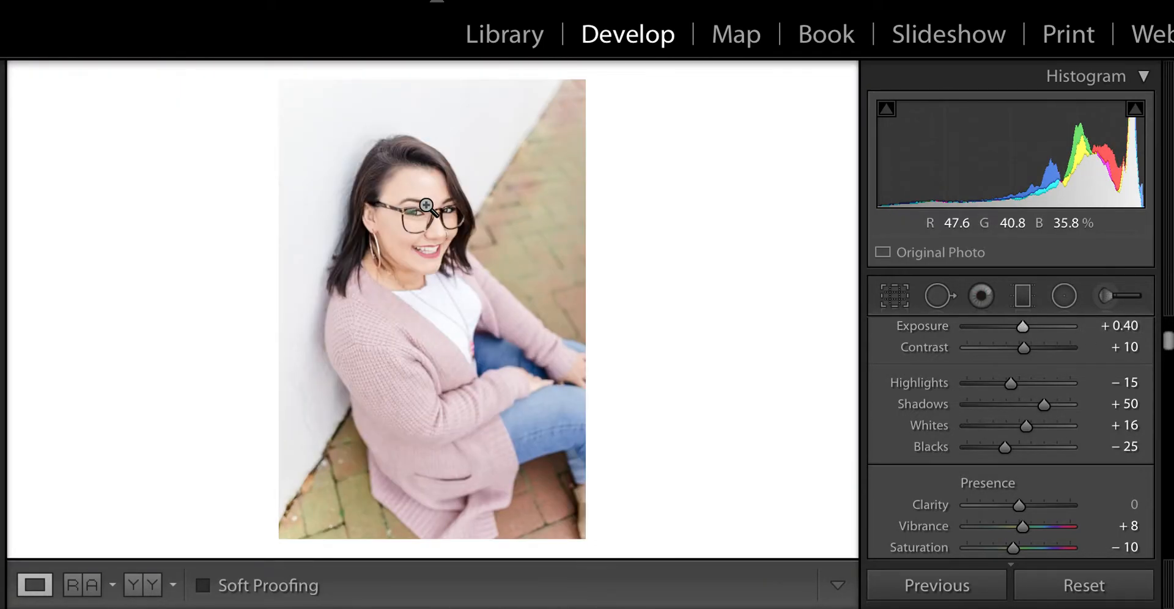